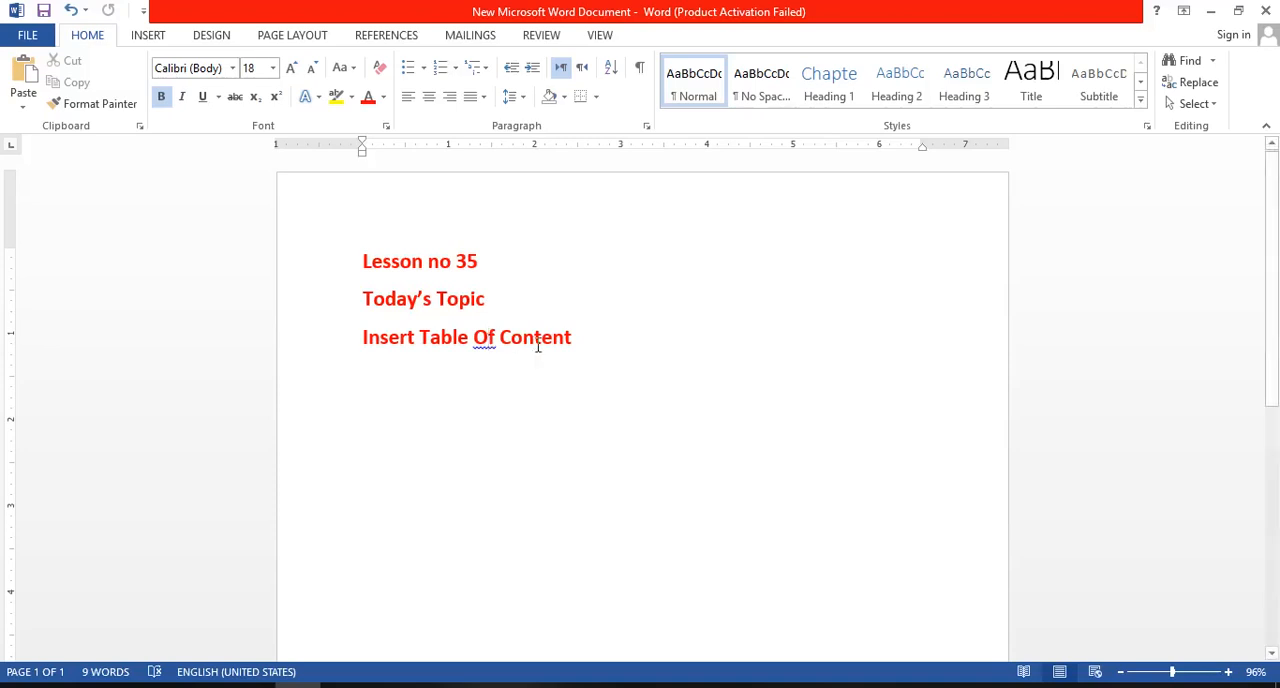
- Generate sample paragraphs on a new line below "Insert Table Of Content" with the =rand() function
left_click(583, 345)
key("Return")
type("=")
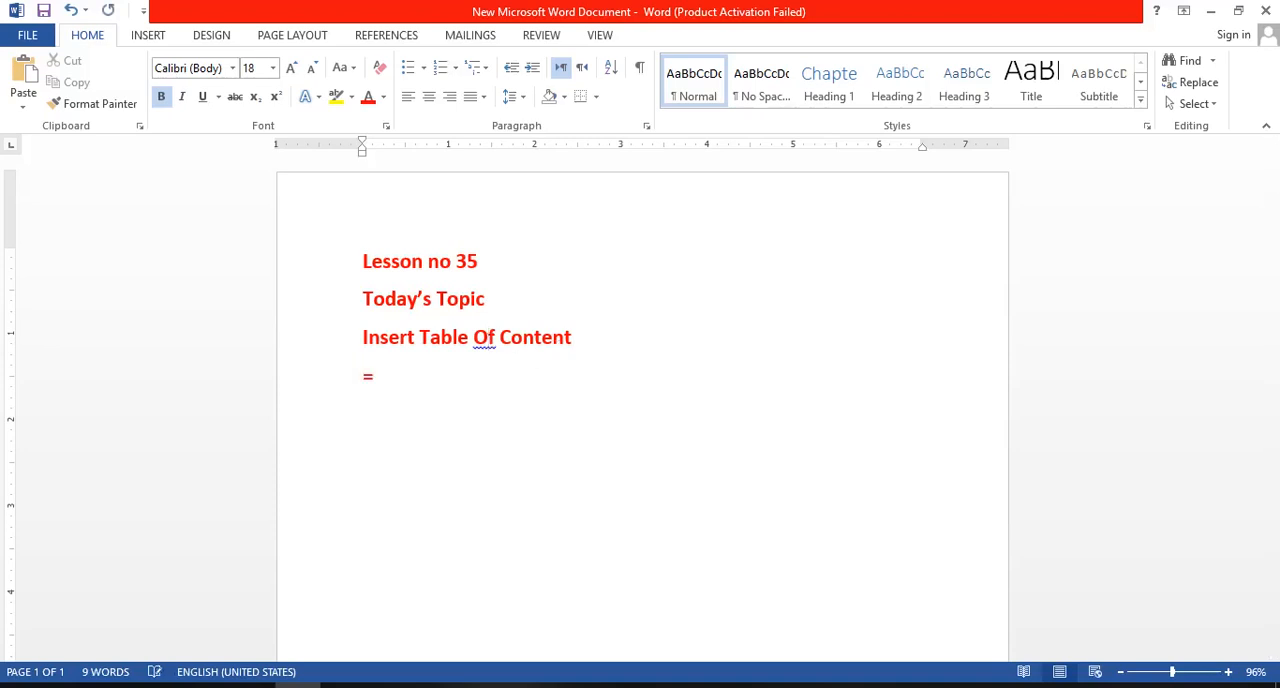
type("rand()")
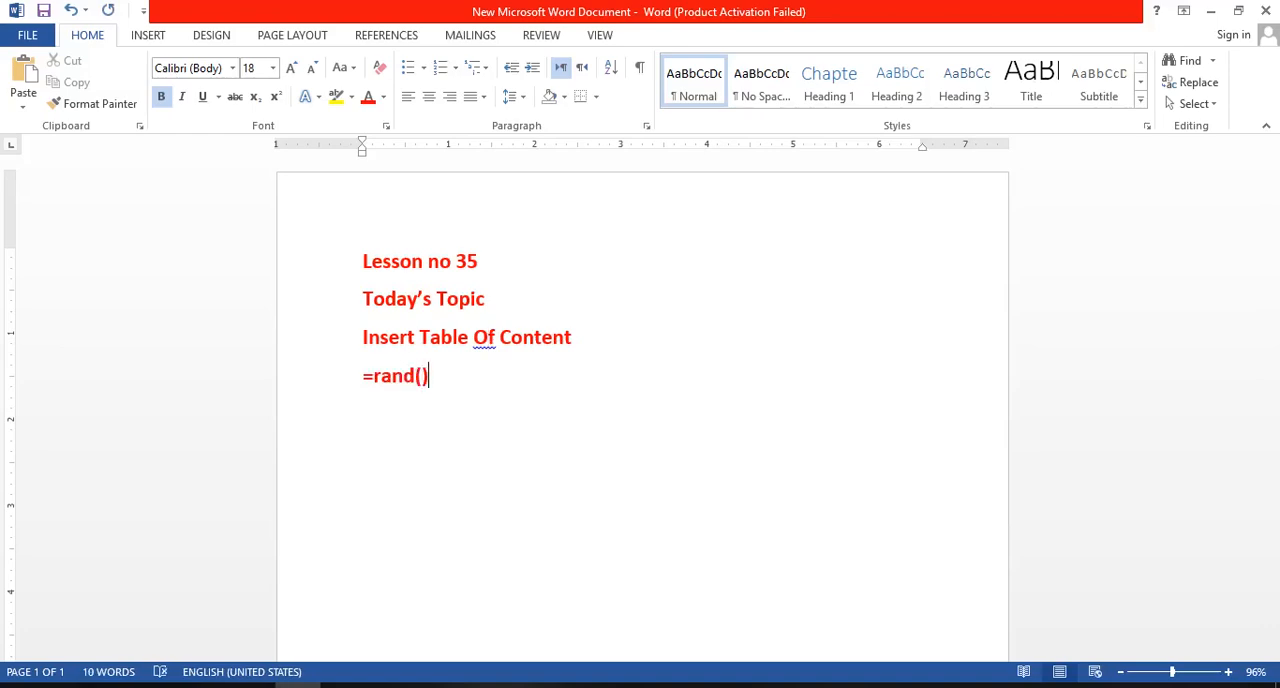
key("Return")
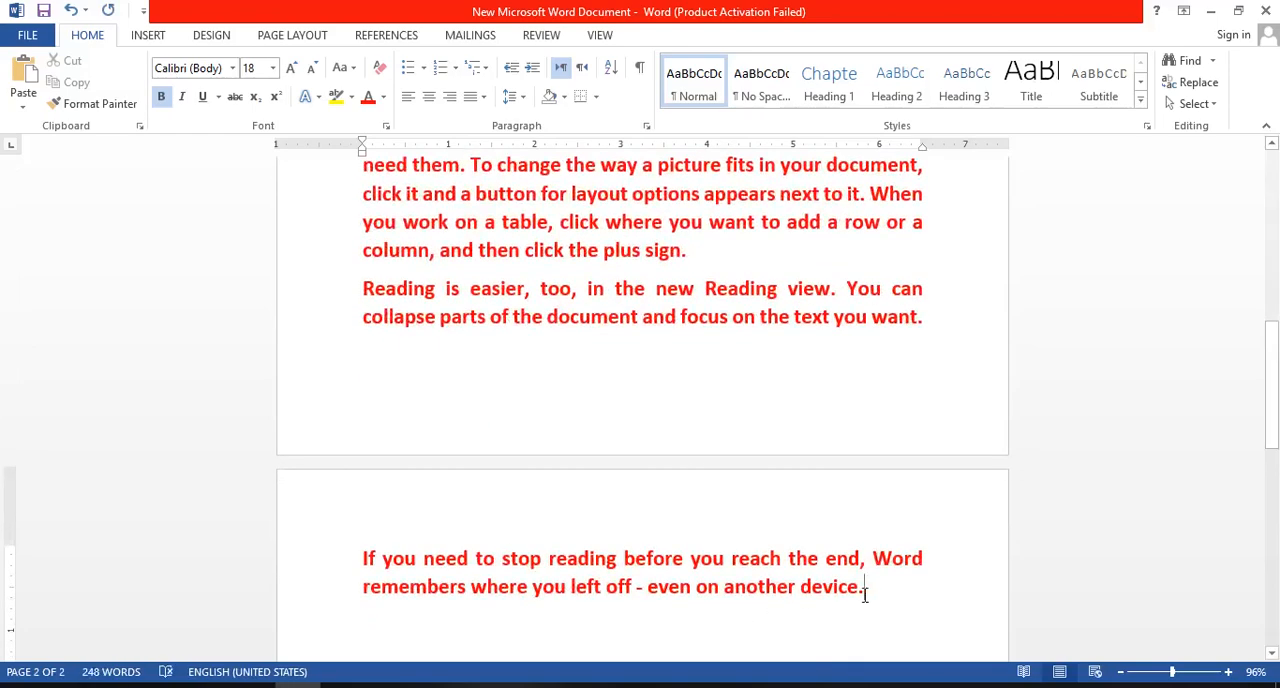
- Set the font color of all generated sample paragraphs to black, leaving the three title lines red
left_click_drag(865, 593, 354, 366)
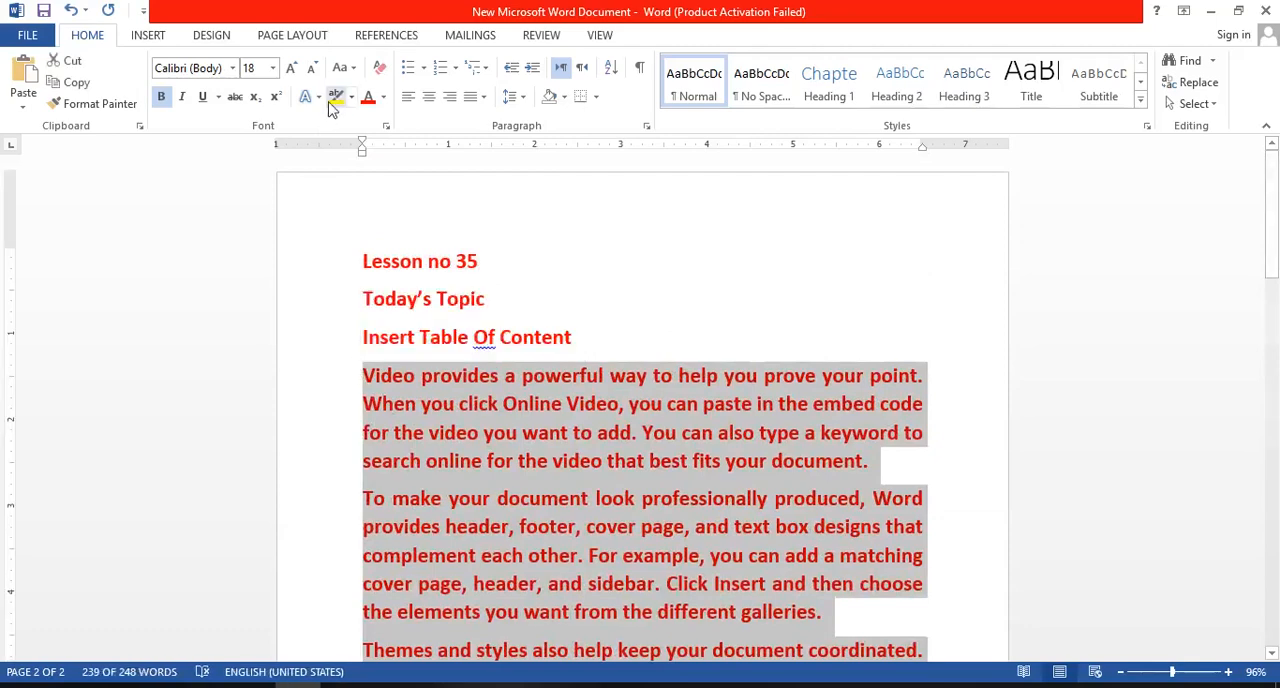
left_click(384, 97)
left_click(410, 117)
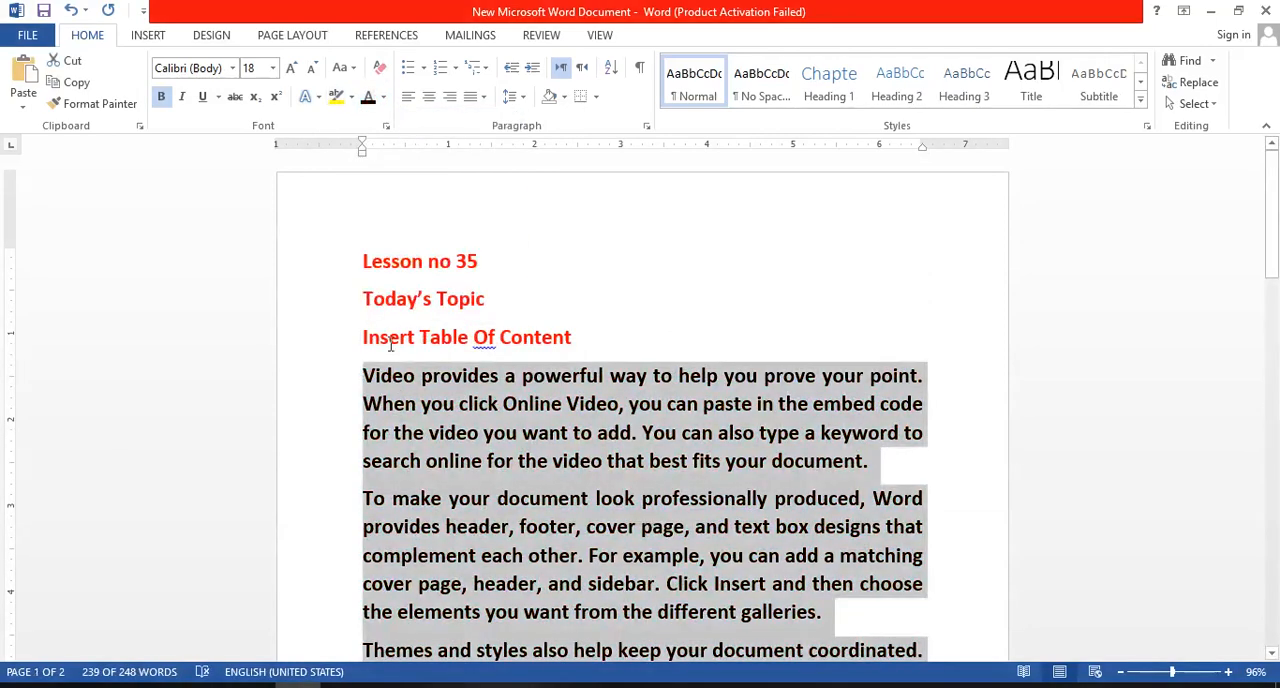
left_click(364, 403)
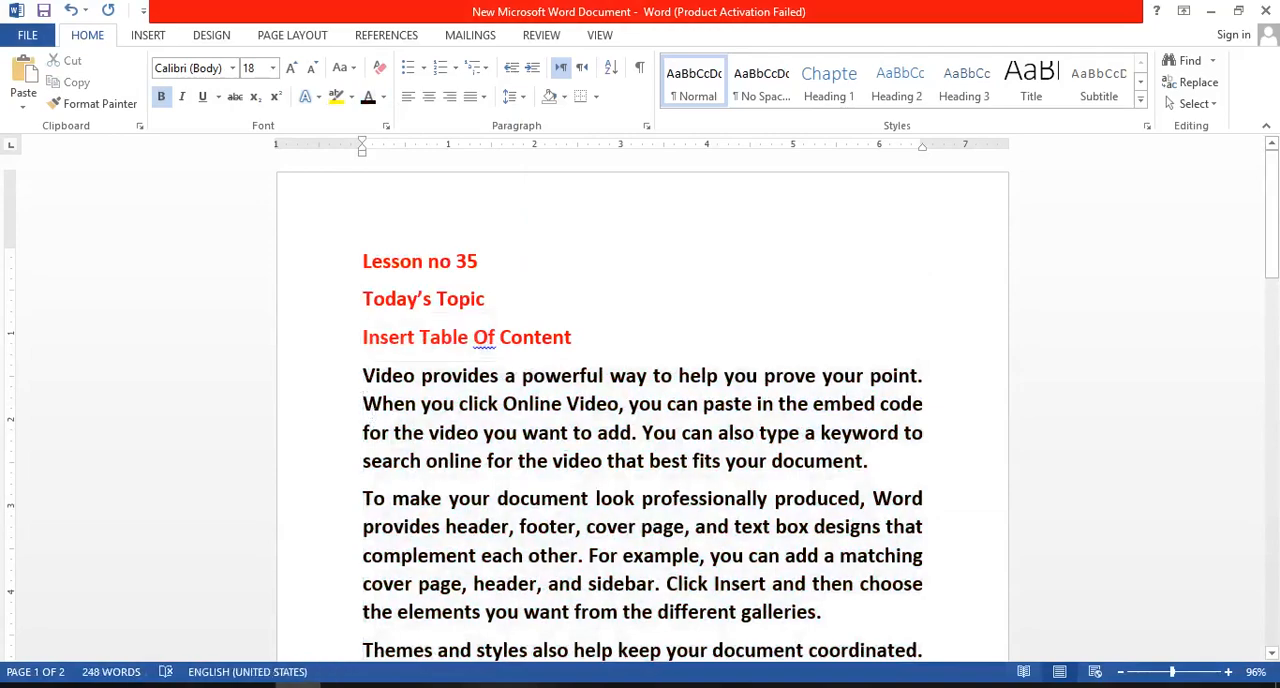
- Copy all the black sample paragraphs and paste a duplicate at the end of the document
left_click_drag(367, 372, 866, 480)
key("ctrl+c")
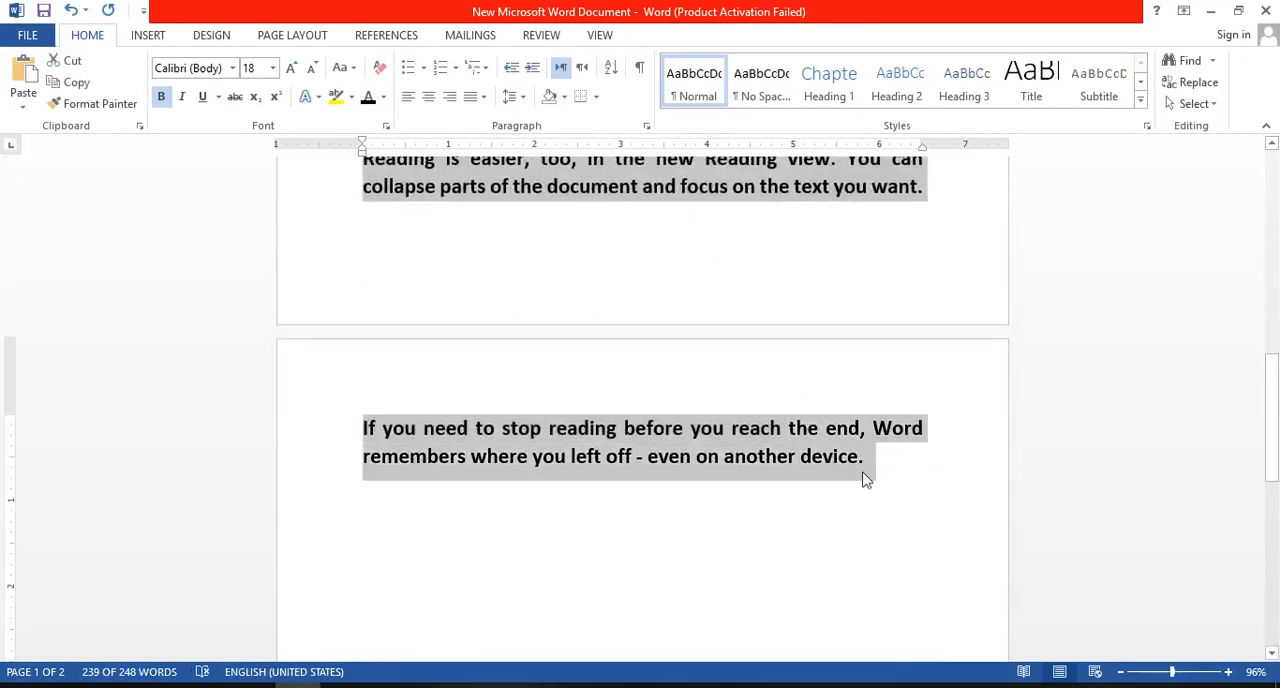
left_click(866, 476)
key("ctrl+v")
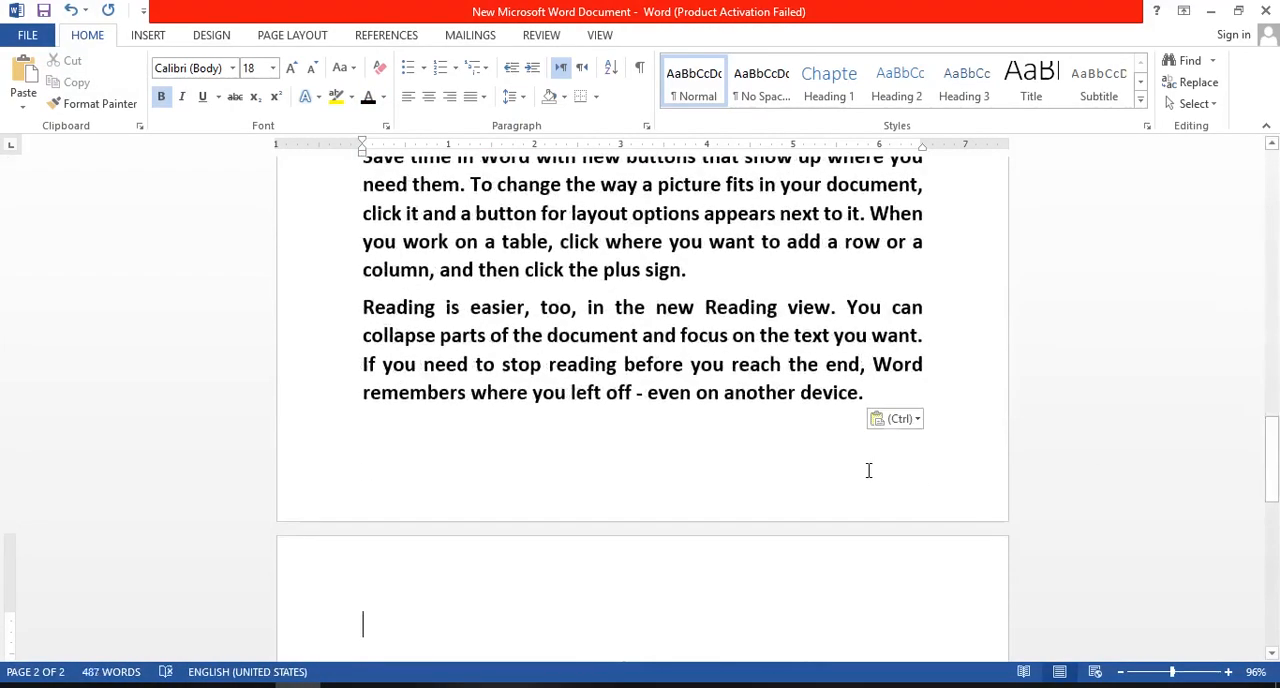
- Split "Video provides" and "To make your document" onto their own lines above the rest of their paragraphs on page 1
left_click_drag(1274, 480, 1274, 155)
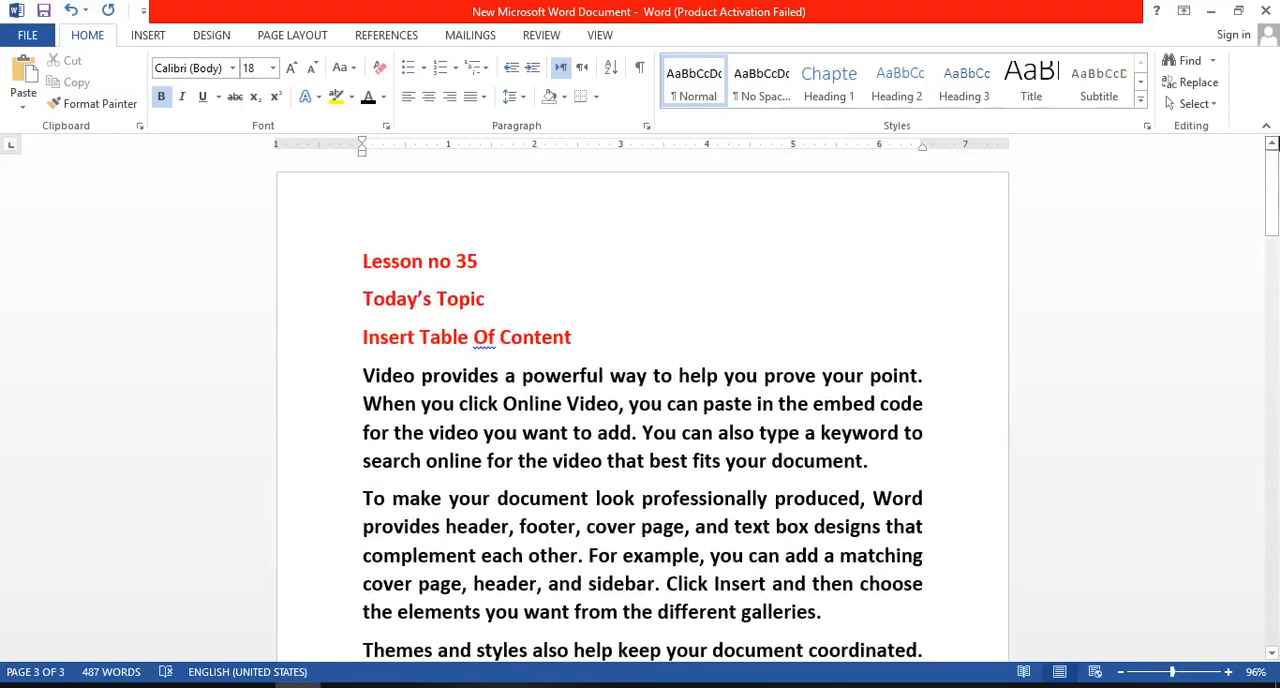
left_click(508, 375)
key("Return")
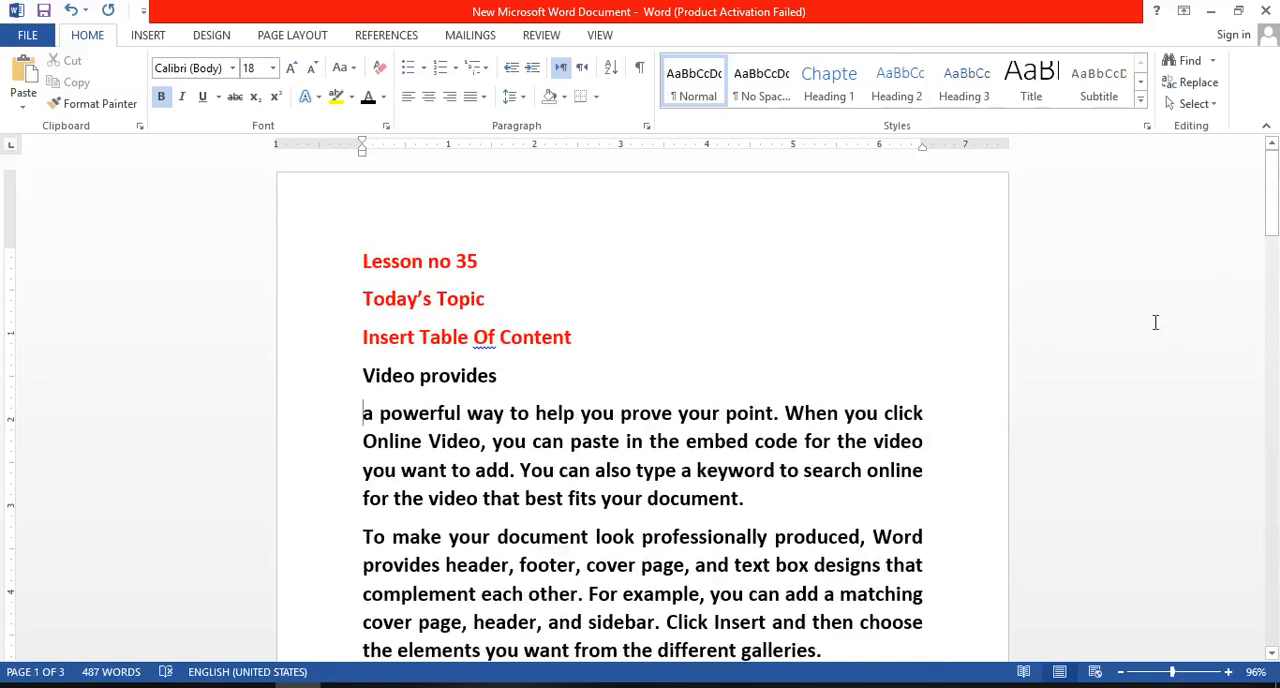
left_click_drag(1271, 205, 1271, 241)
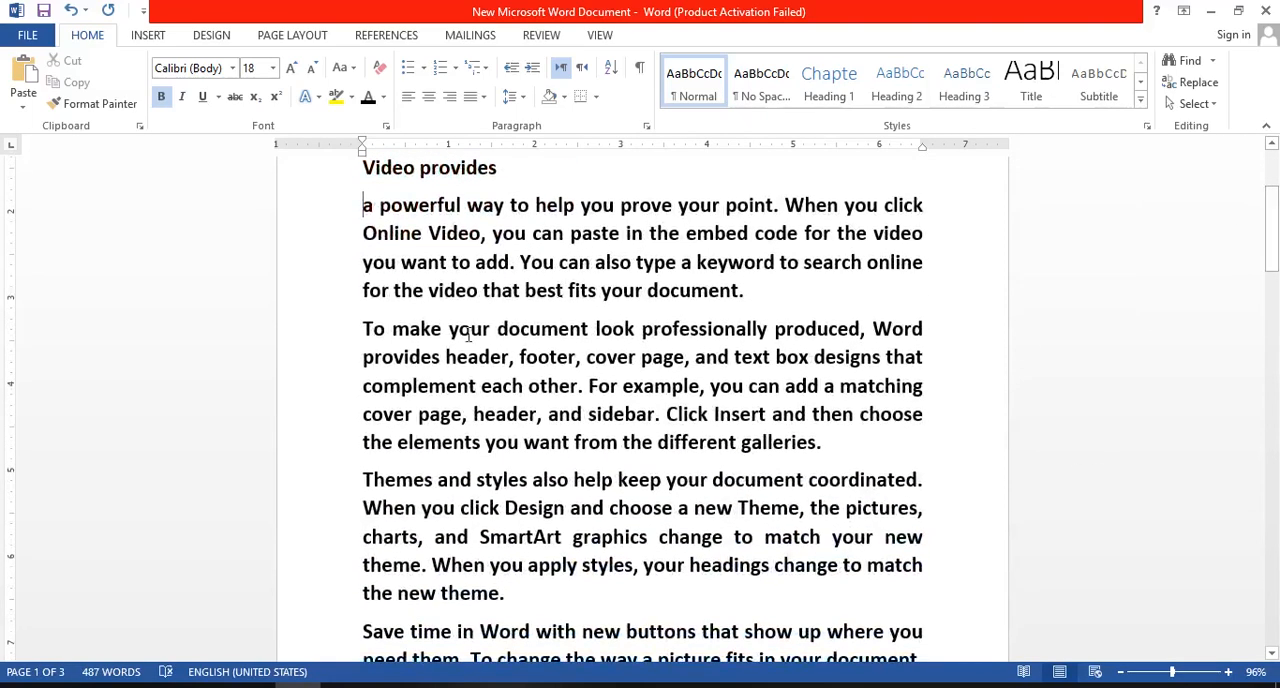
left_click(590, 330)
key("Return")
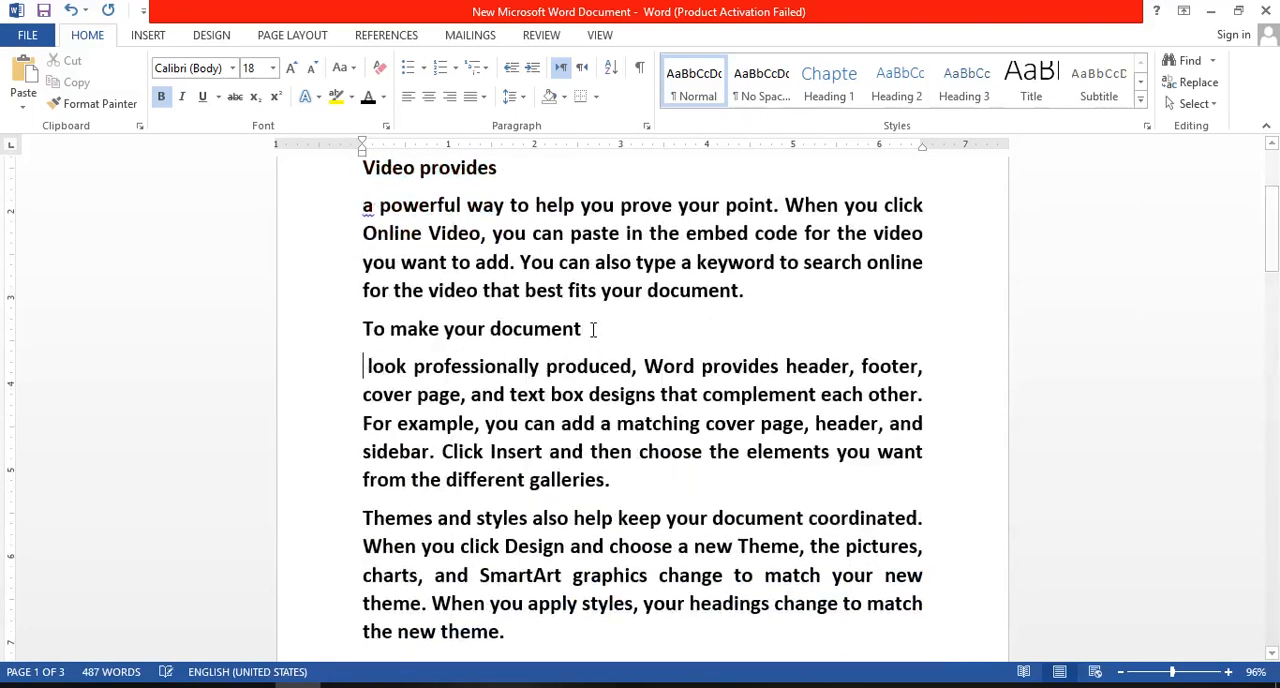
- Split "Themes" and "Save time" onto their own lines above the rest of their paragraphs on page 1
left_click(438, 517)
key("Return")
left_click_drag(1273, 265, 1273, 337)
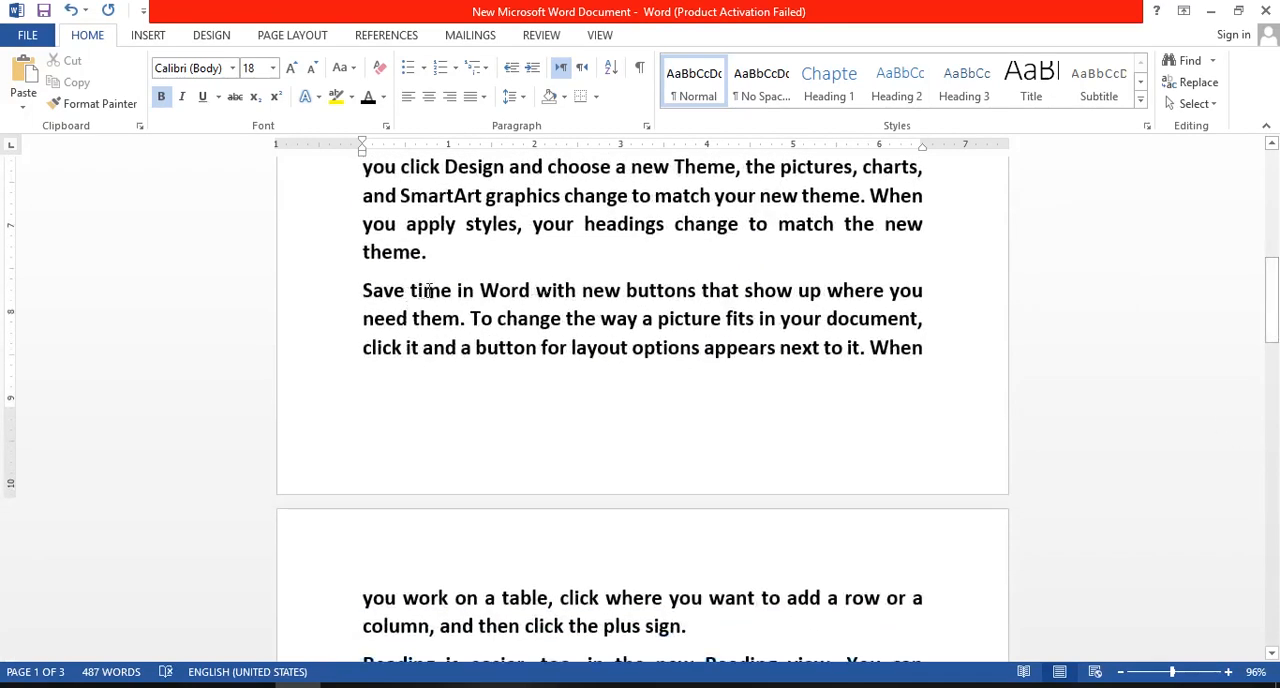
left_click(454, 289)
key("Return")
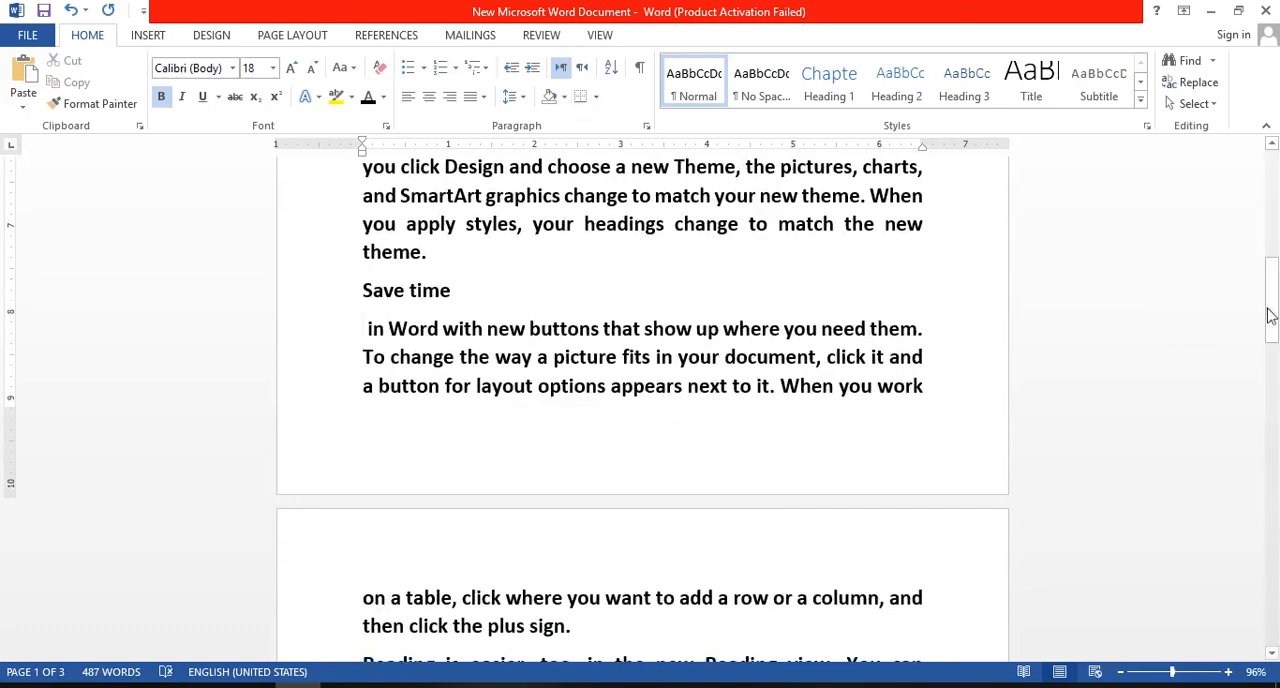
- Break the second "To make your document" paragraph after "complement" and leave an empty line before "each other"
left_click_drag(1273, 308, 1275, 400)
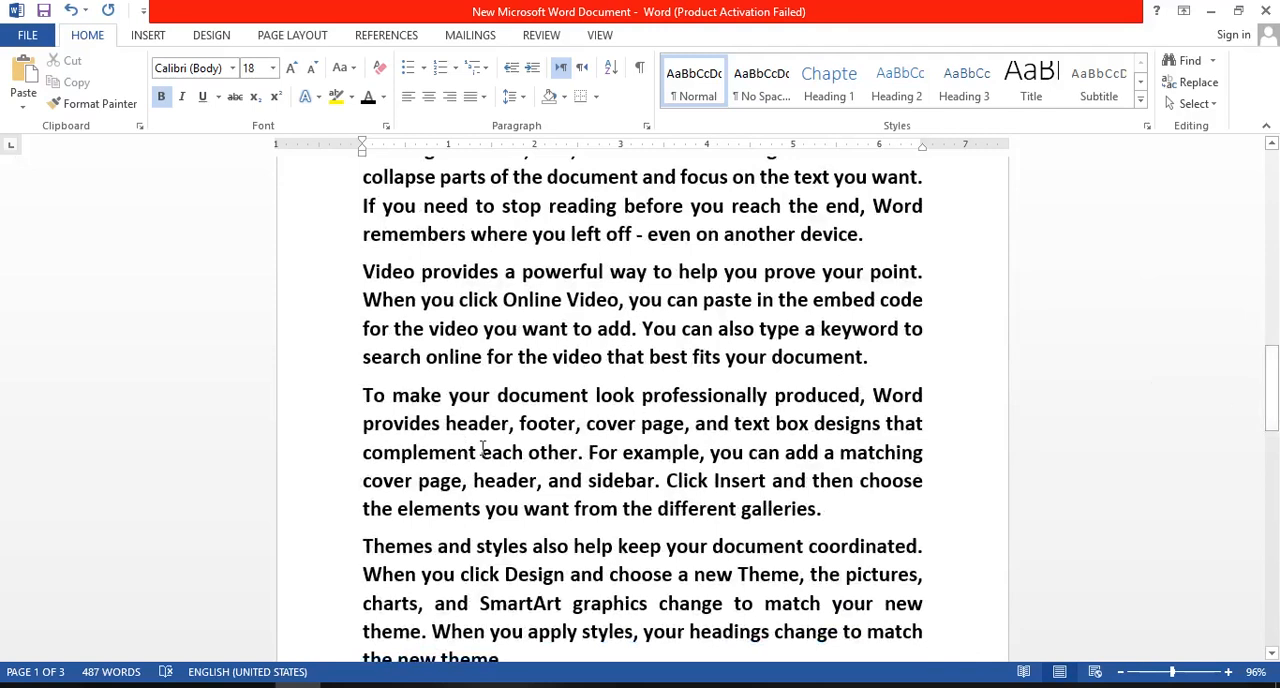
left_click(482, 450)
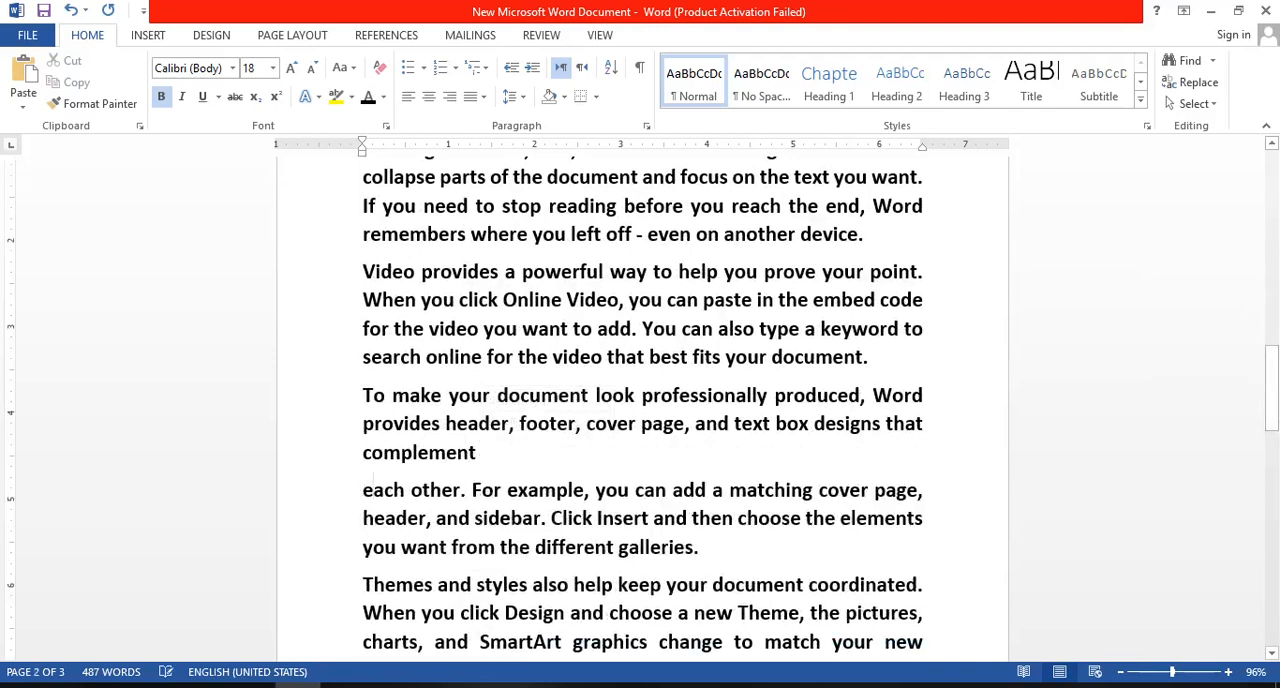
key("Return")
key("Return")
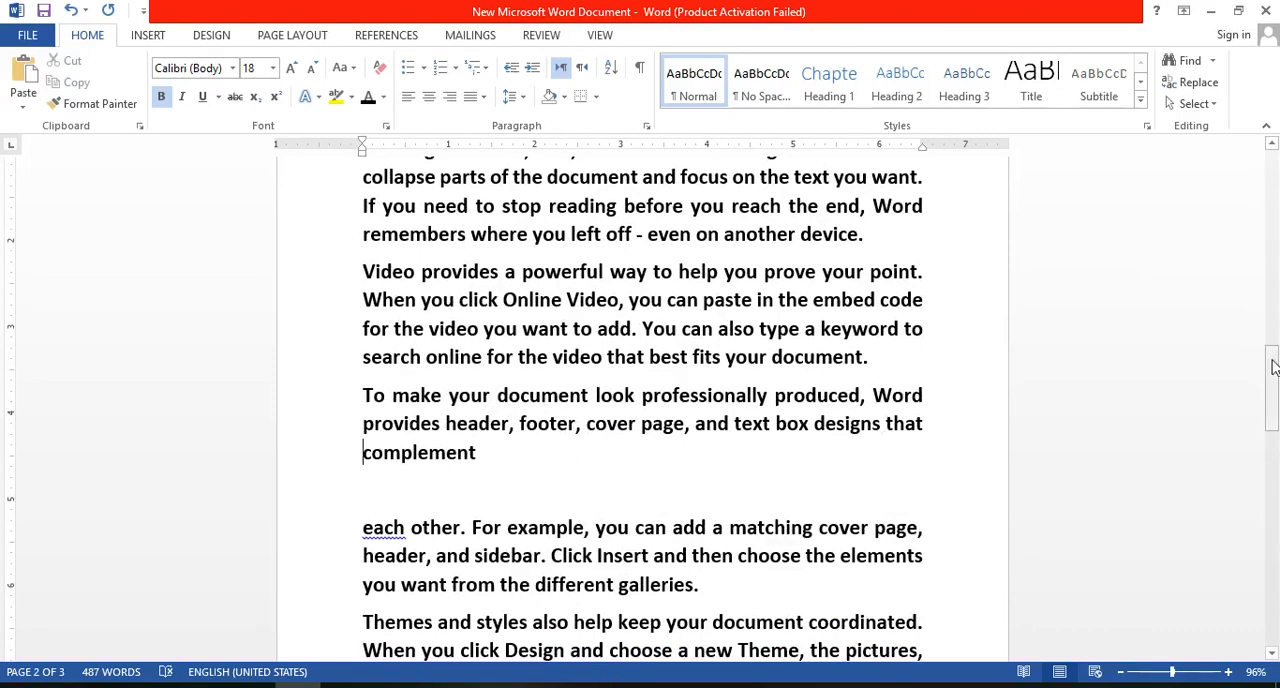
- Join the "Save time in Word" paragraph on page 2 to the end of the "Themes and styles" paragraph
left_click_drag(1276, 432, 1275, 484)
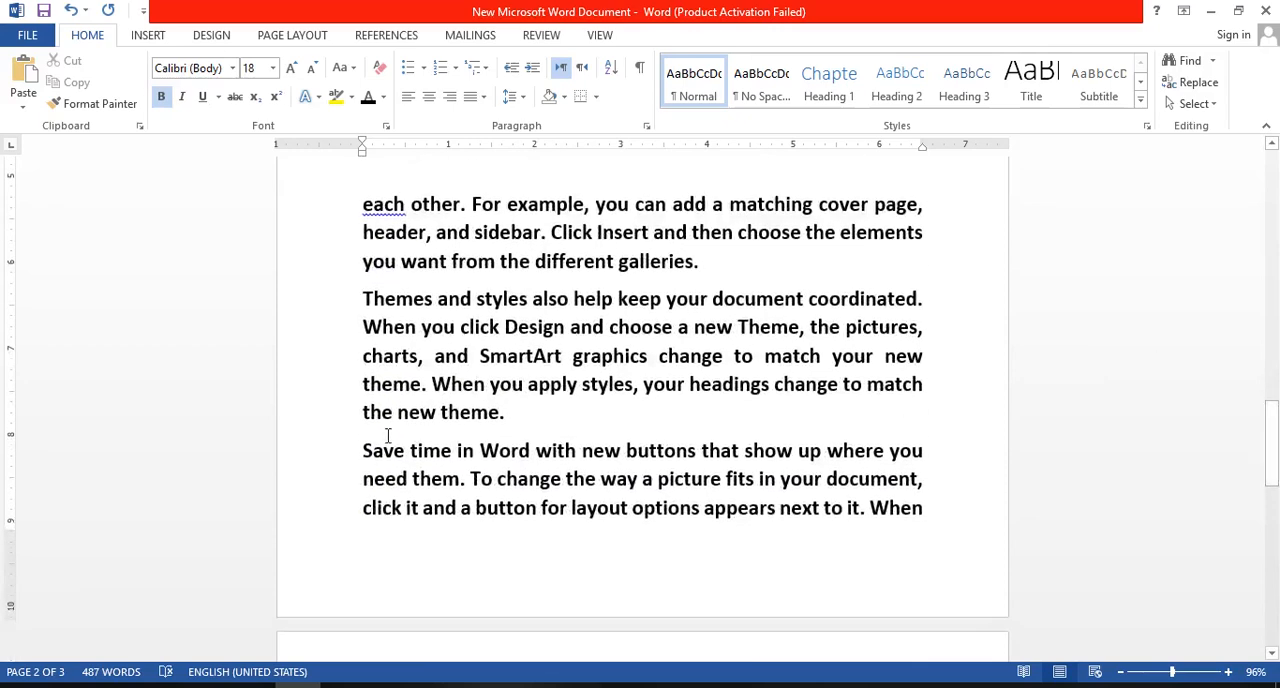
left_click(480, 452)
left_click_drag(480, 450, 499, 446)
double_click(519, 431)
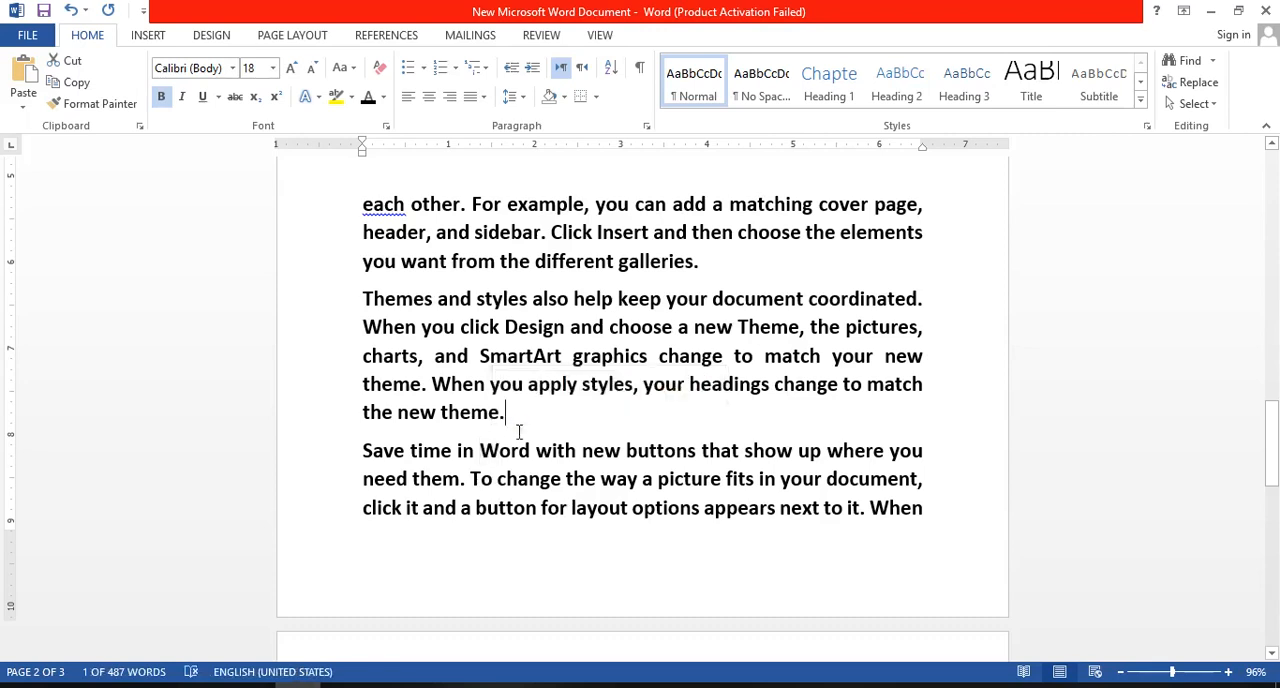
key("Delete")
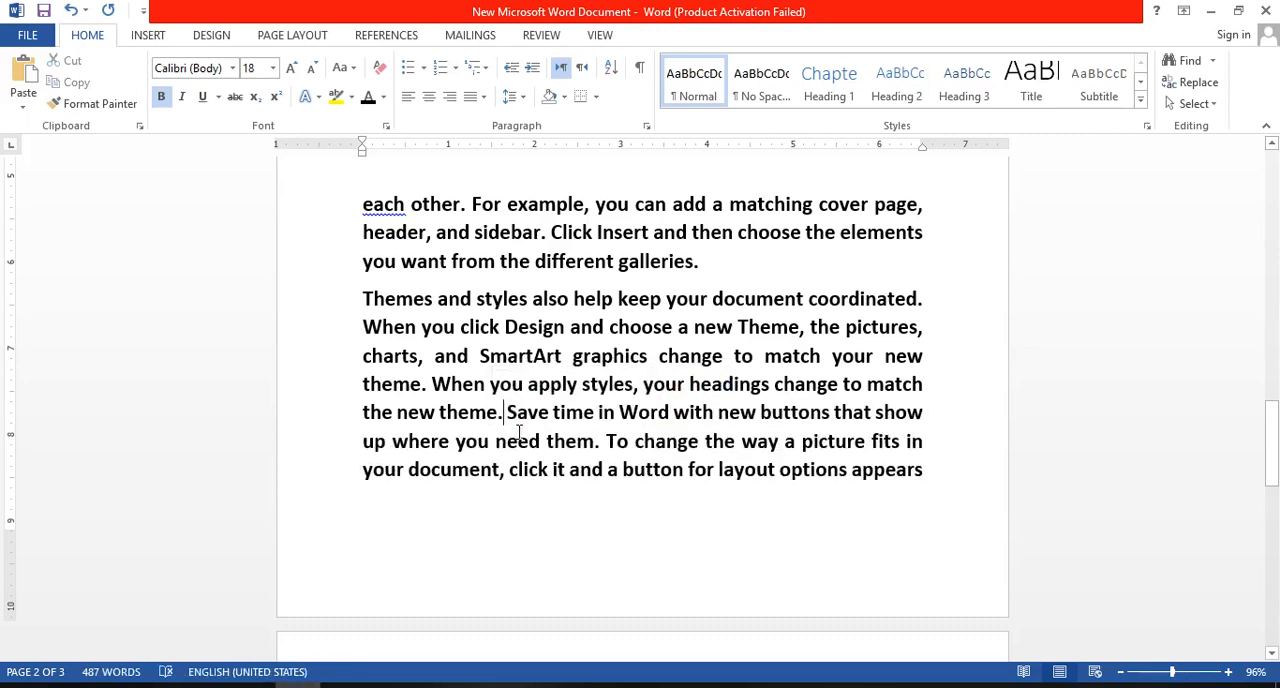
- Break the joined paragraph after "Save time in" and again after "Word", so "Word" stands on its own line
left_click(624, 413)
key("Return")
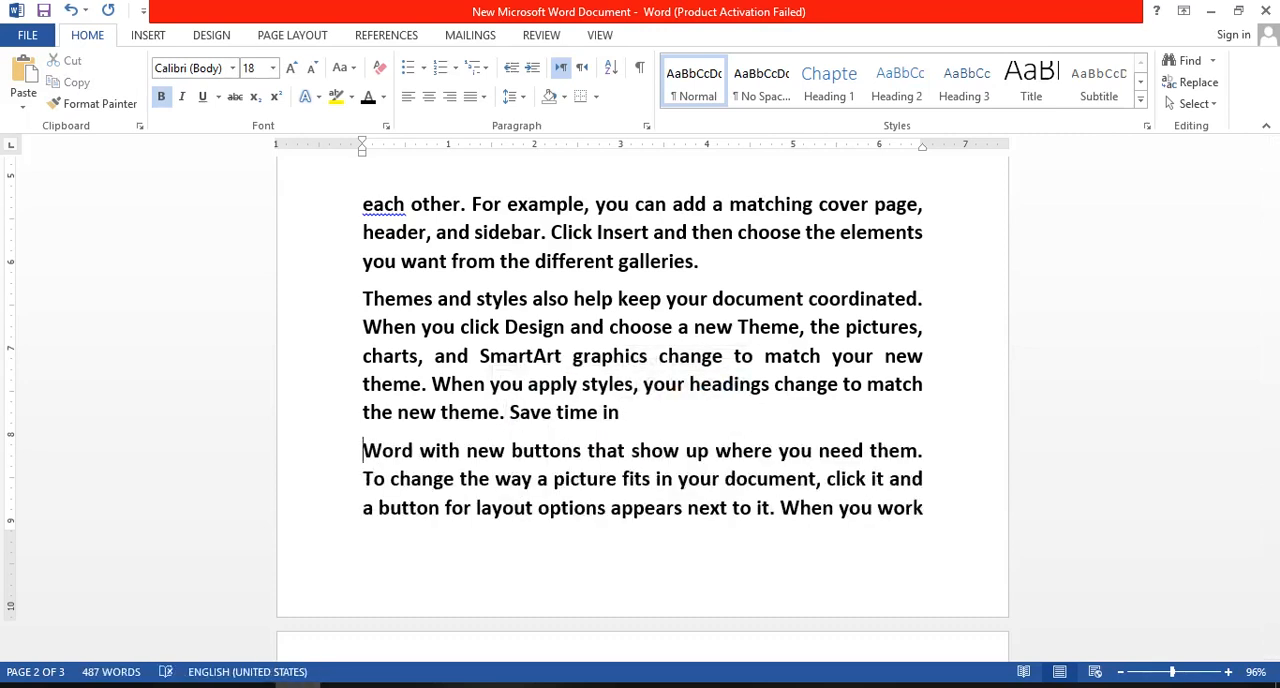
left_click(420, 450)
key("Return")
key("ctrl+Return")
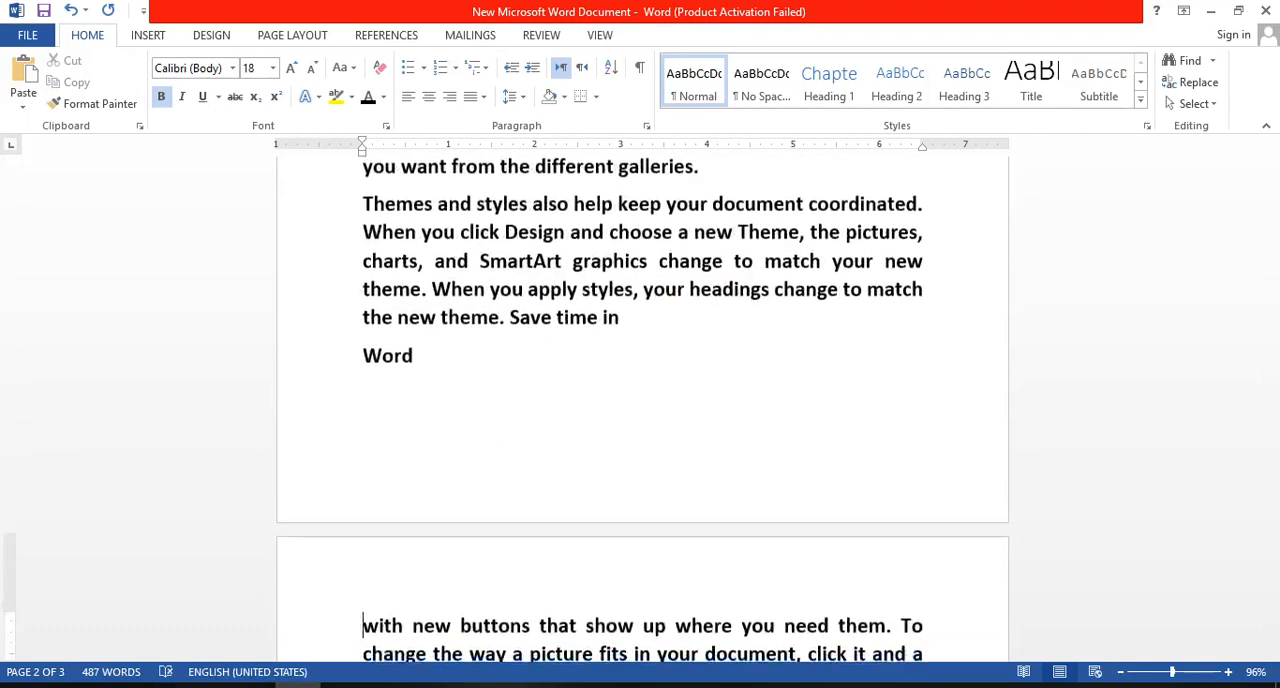
- Apply the Heading 1 style to the "Video provides" line on page 1
left_click_drag(1275, 445, 1275, 163)
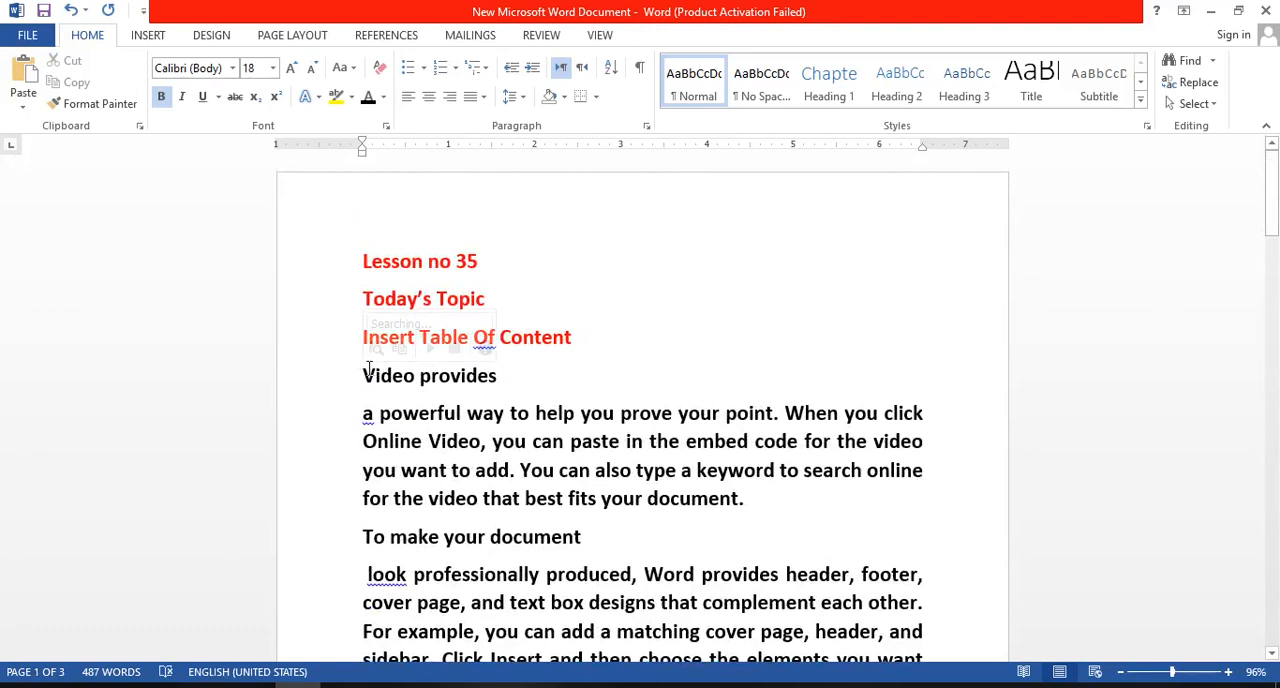
left_click_drag(364, 375, 510, 380)
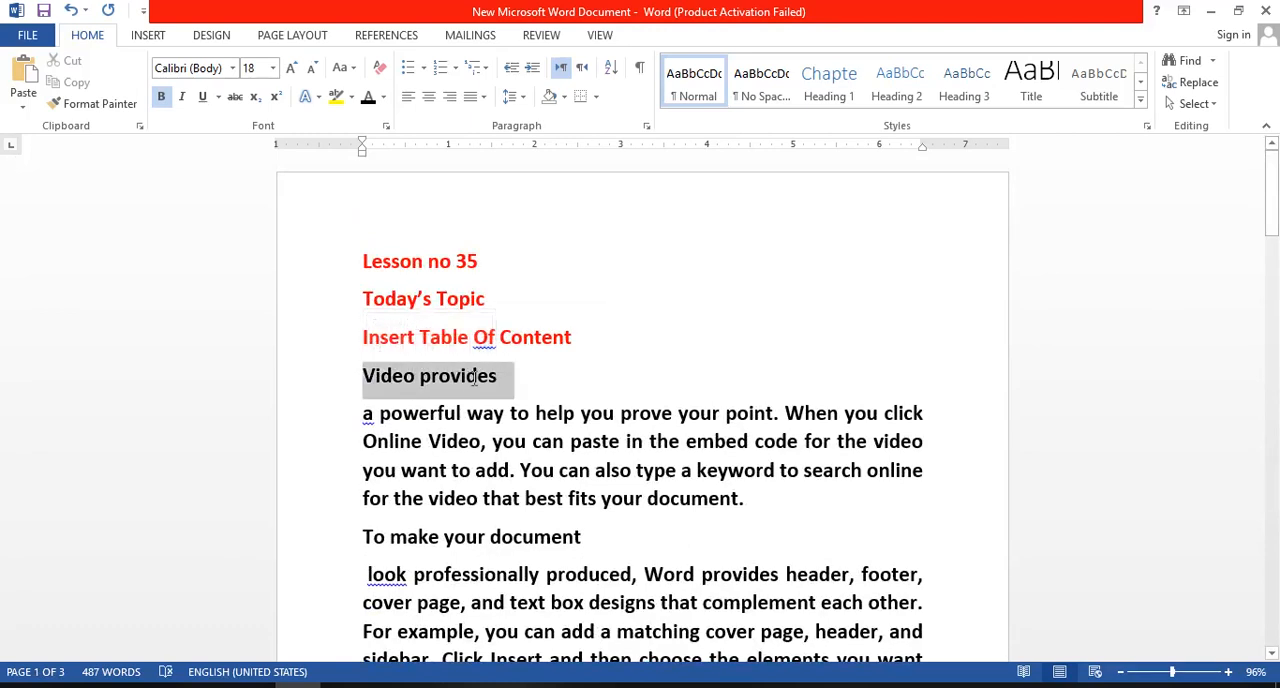
left_click(825, 91)
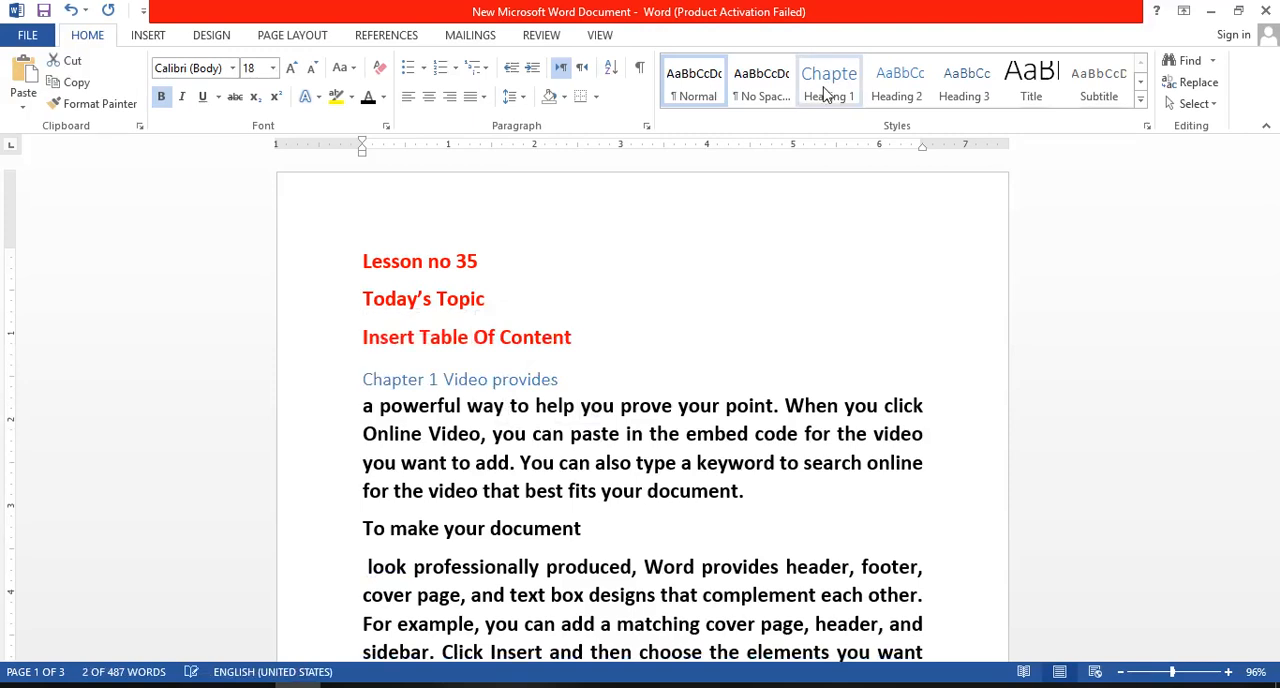
left_click(770, 352)
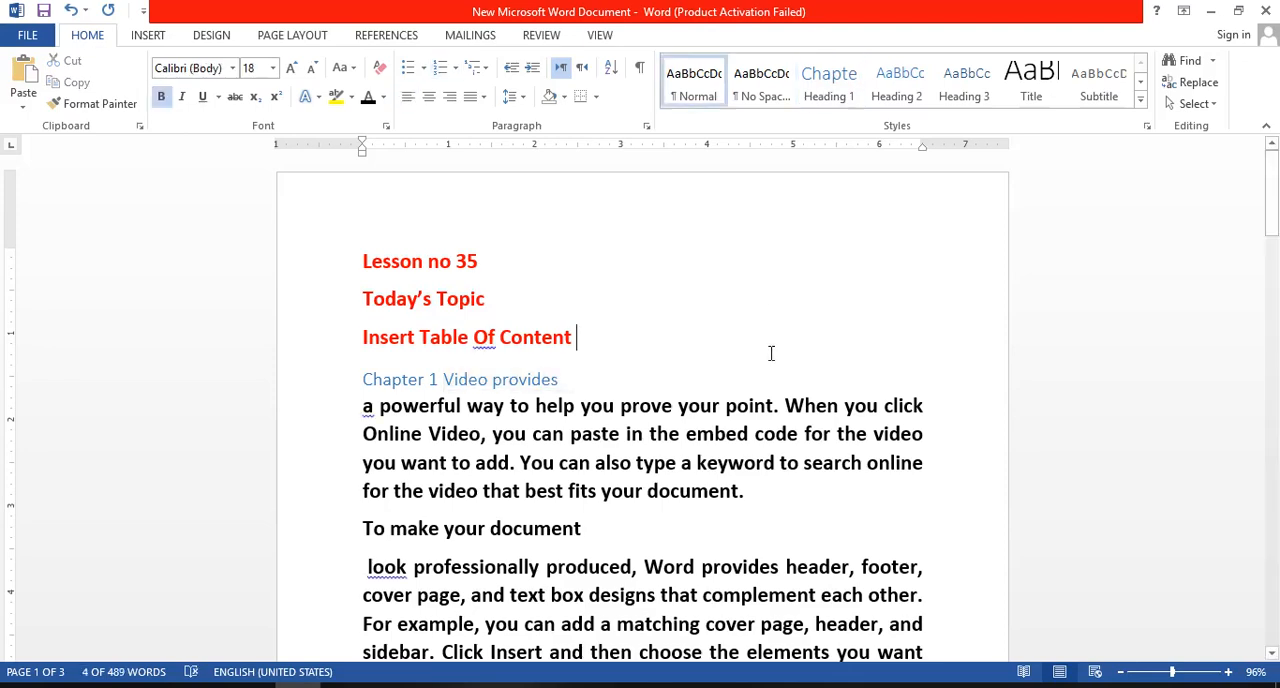
- Apply the Heading 2 style to the "To make your document" line on page 1
left_click_drag(1272, 184, 1276, 213)
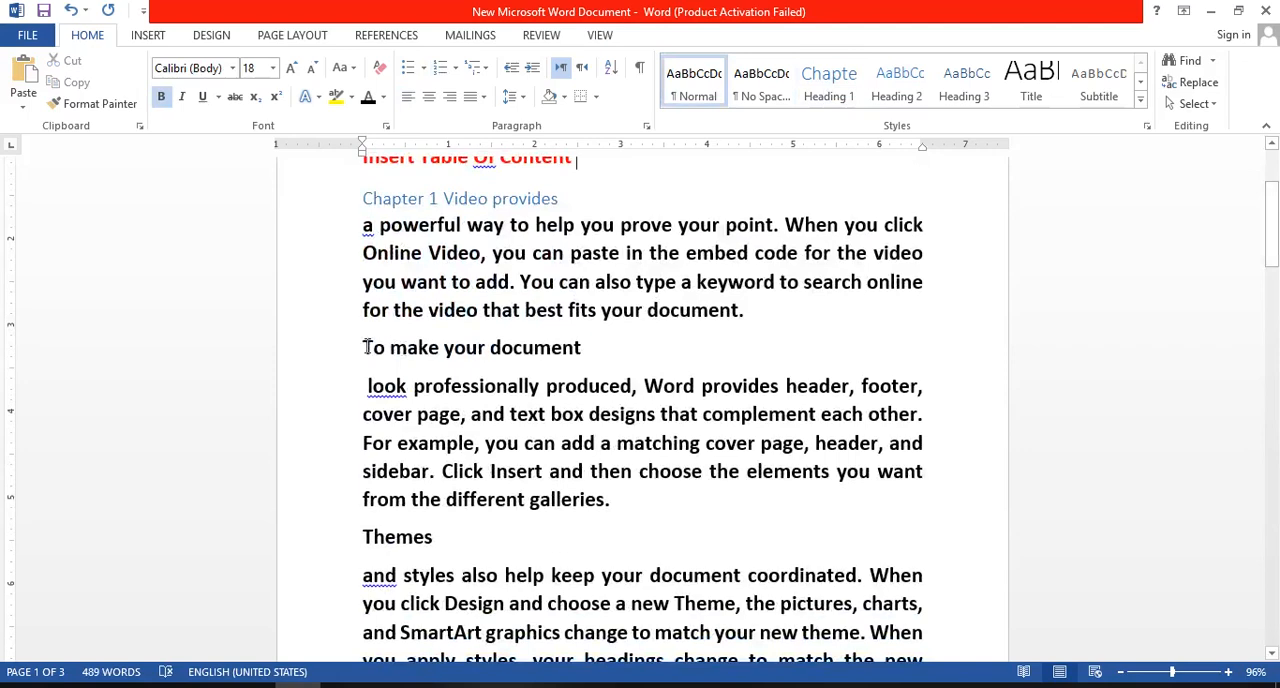
left_click_drag(364, 347, 592, 350)
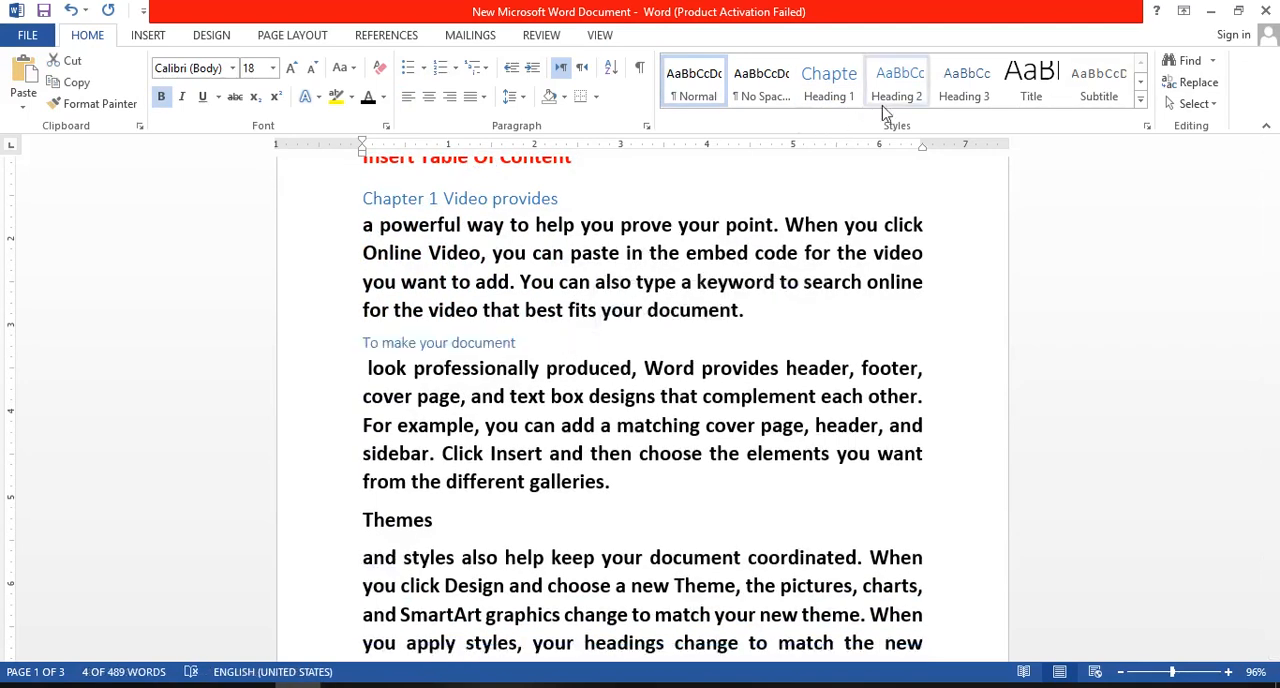
left_click(896, 86)
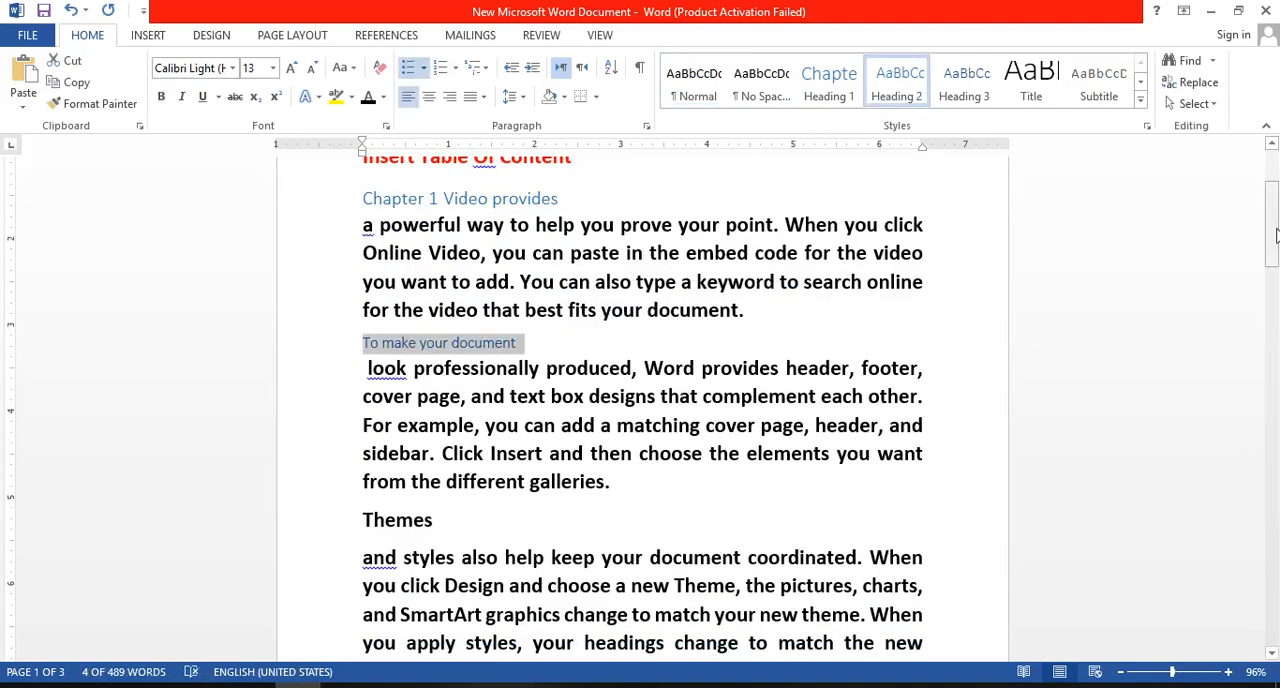
- Apply the Heading 1 style to the "Themes" line and the Heading 2 style to the "Save time" line
left_click_drag(1276, 234, 1276, 264)
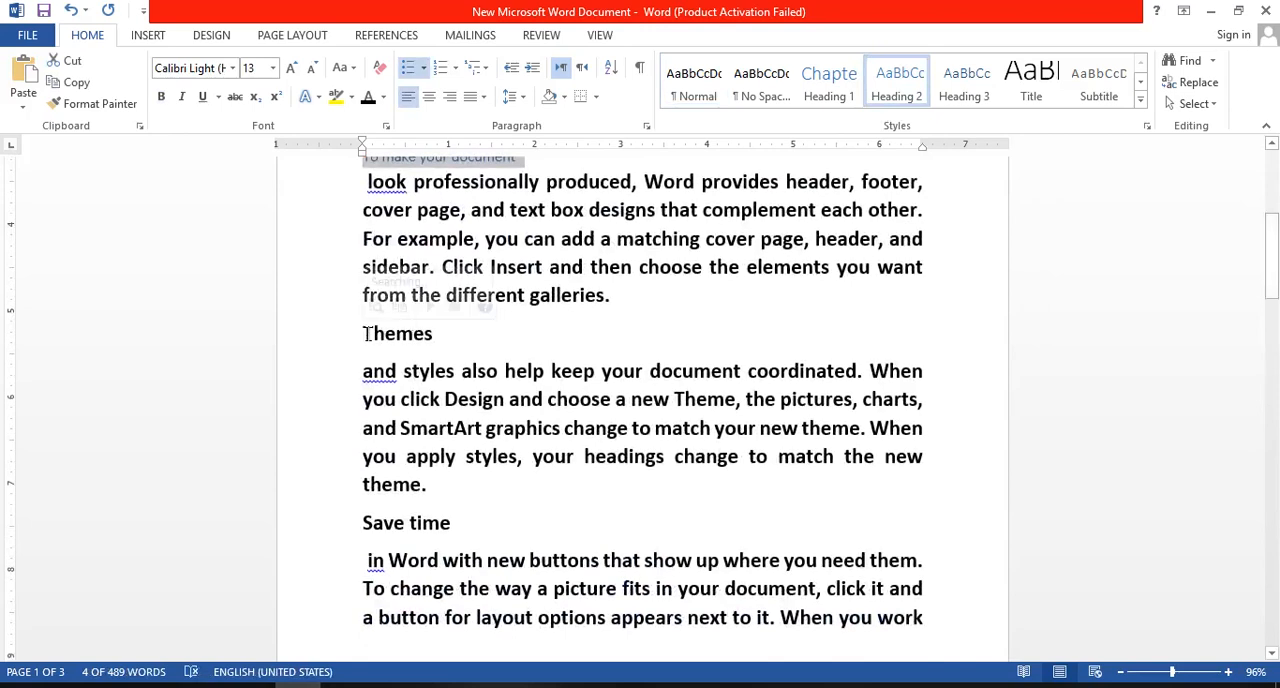
left_click_drag(368, 337, 448, 337)
left_click(820, 97)
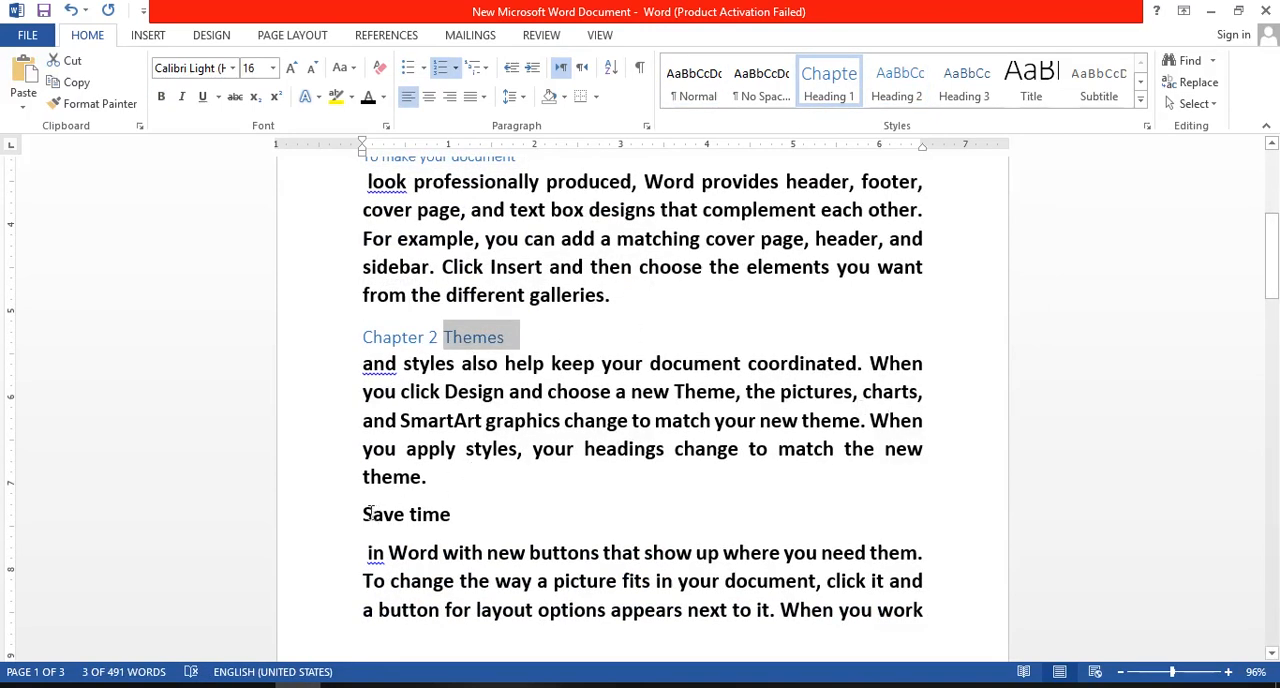
left_click_drag(366, 514, 463, 514)
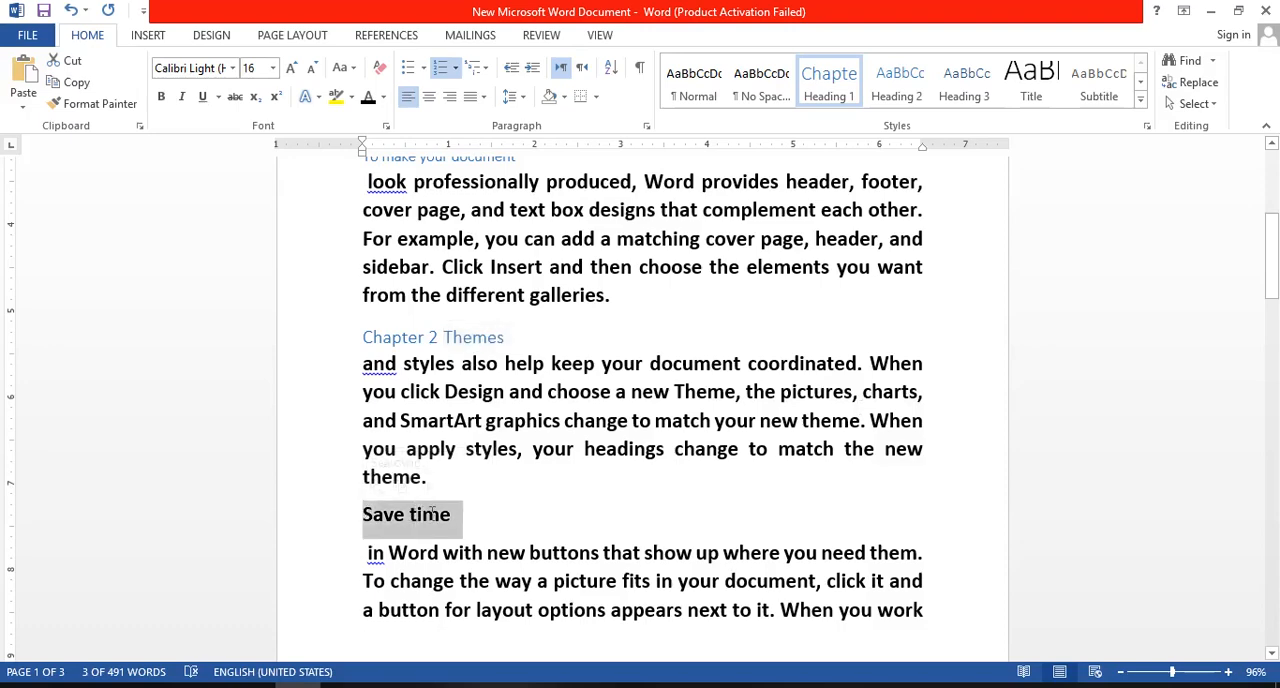
left_click(893, 85)
- Split "Reading" onto its own line above the rest of its paragraph at the start of page 2
left_click_drag(1272, 295, 1272, 350)
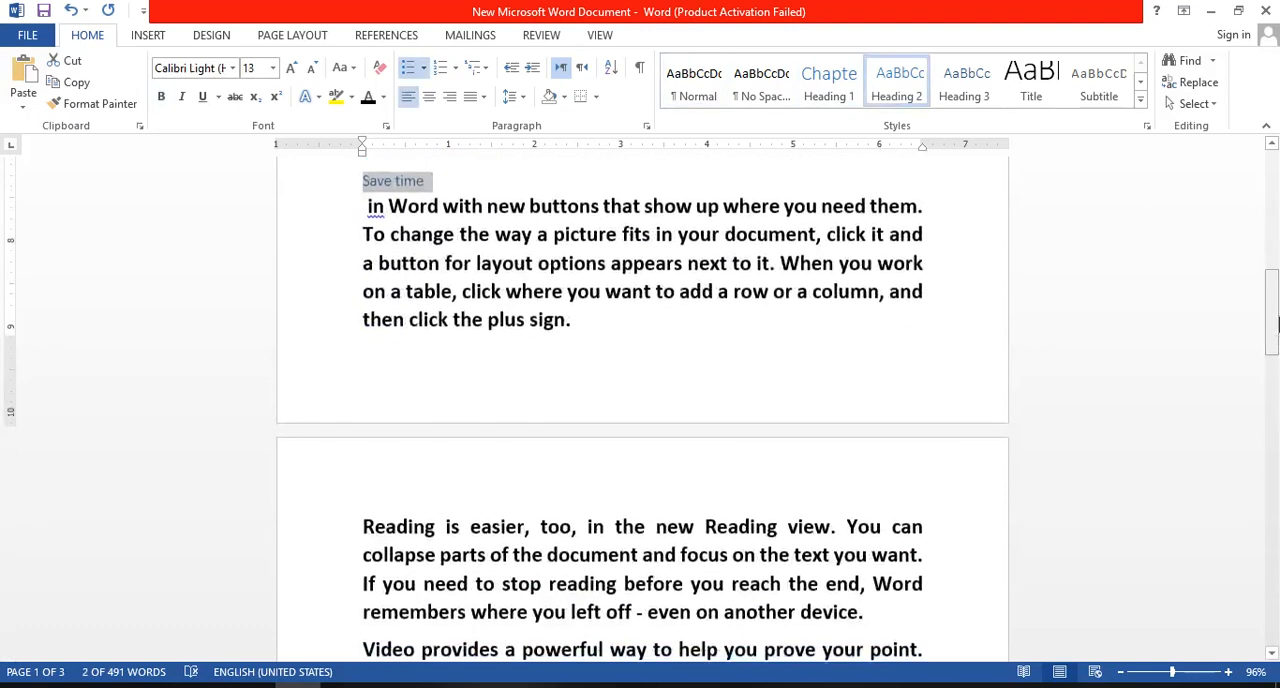
left_click(447, 526)
key("Return")
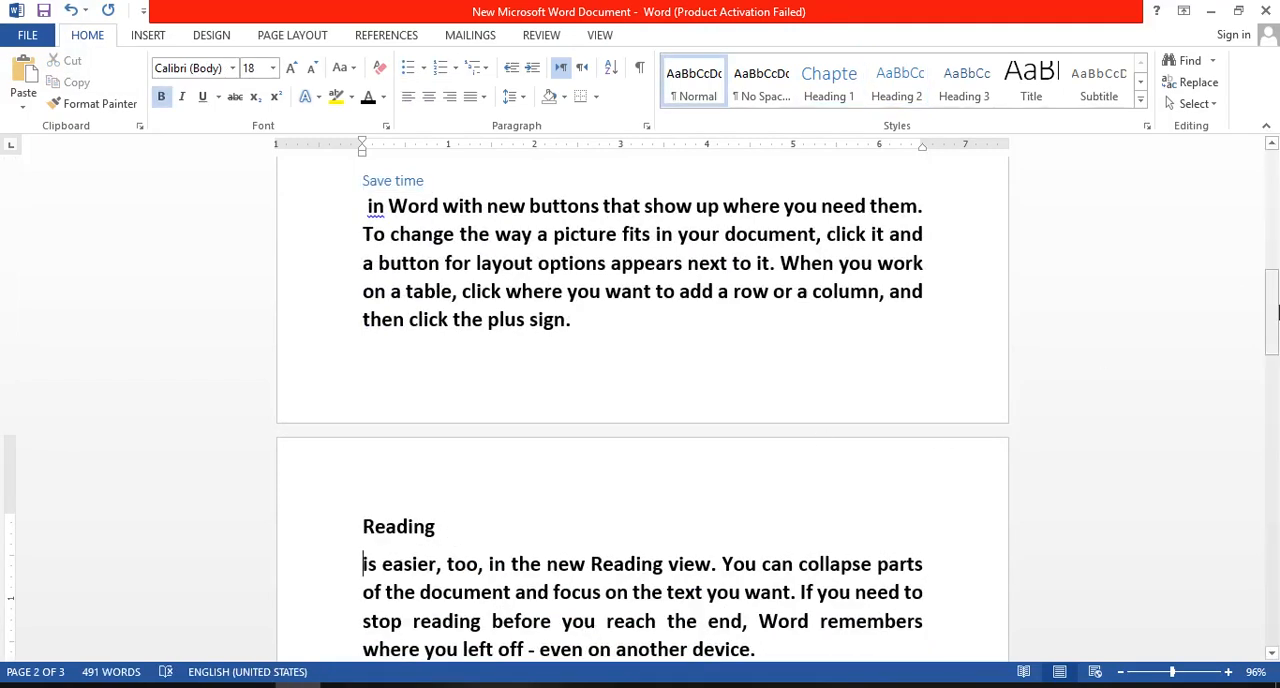
left_click_drag(1276, 305, 1276, 350)
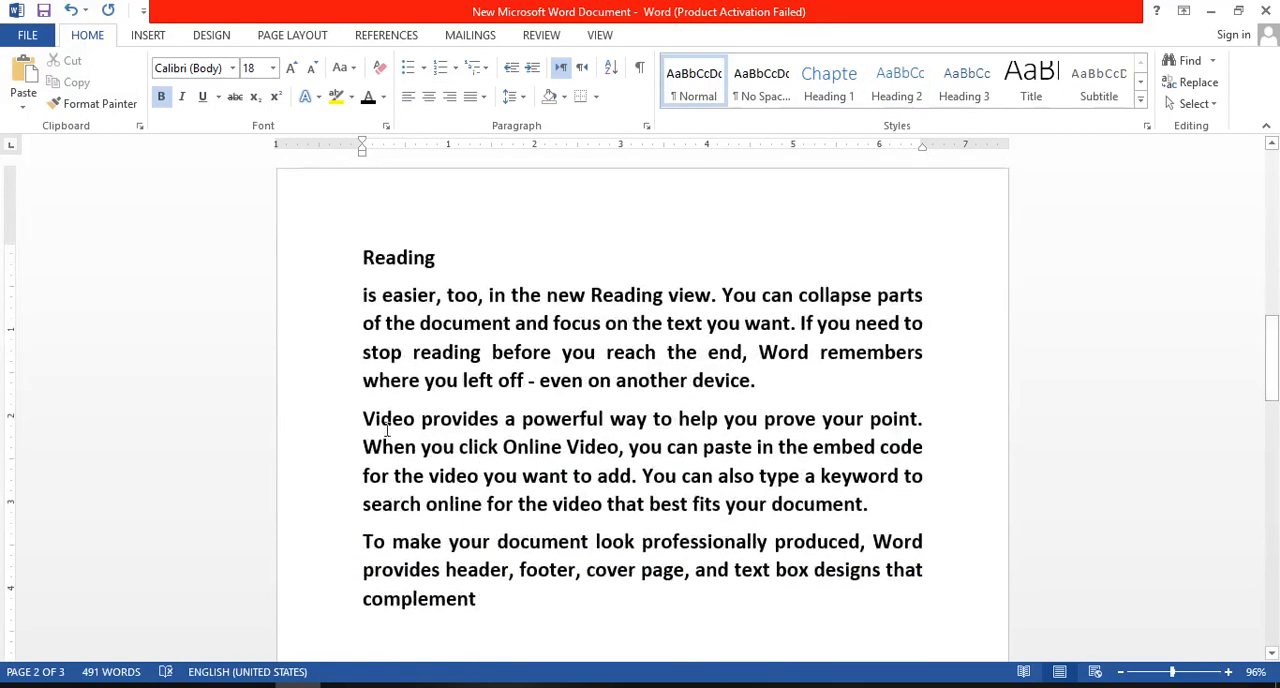
- Split "Video" onto its own line above the "provides a powerful way" paragraph on page 2 and apply the Heading 2 style to it
left_click(504, 419)
key("Return")
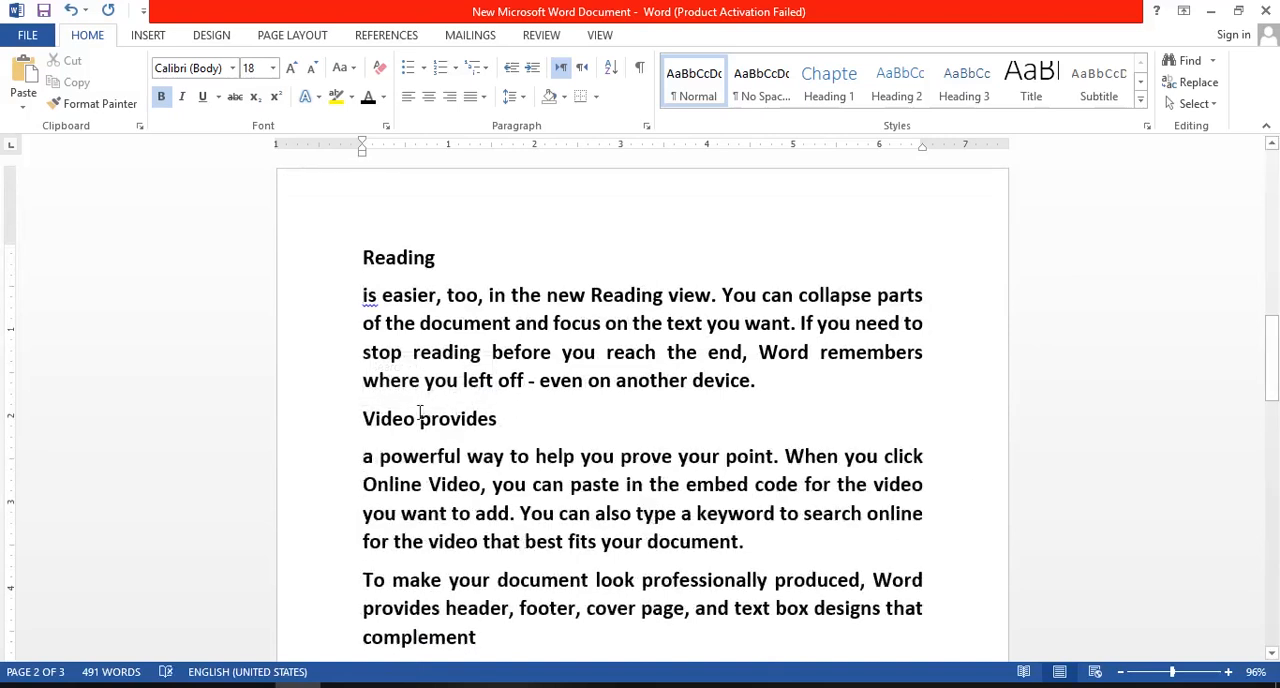
left_click(418, 419)
key("Return")
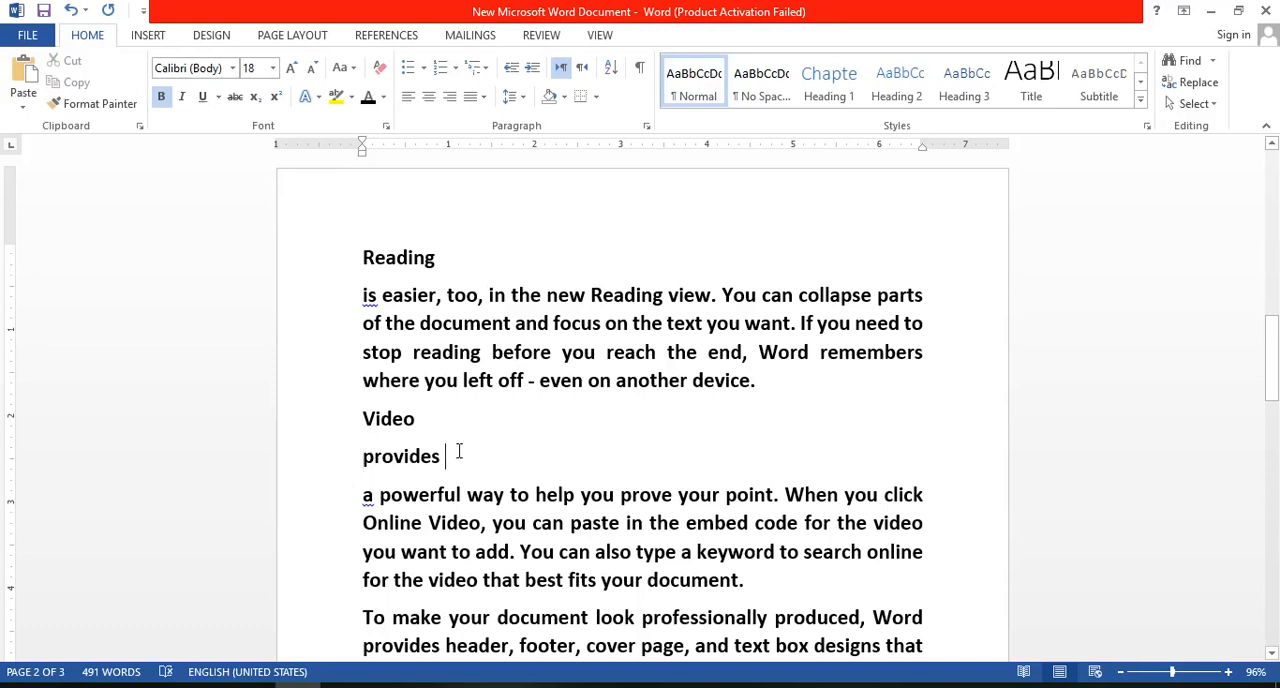
key("Delete")
left_click_drag(364, 418, 410, 418)
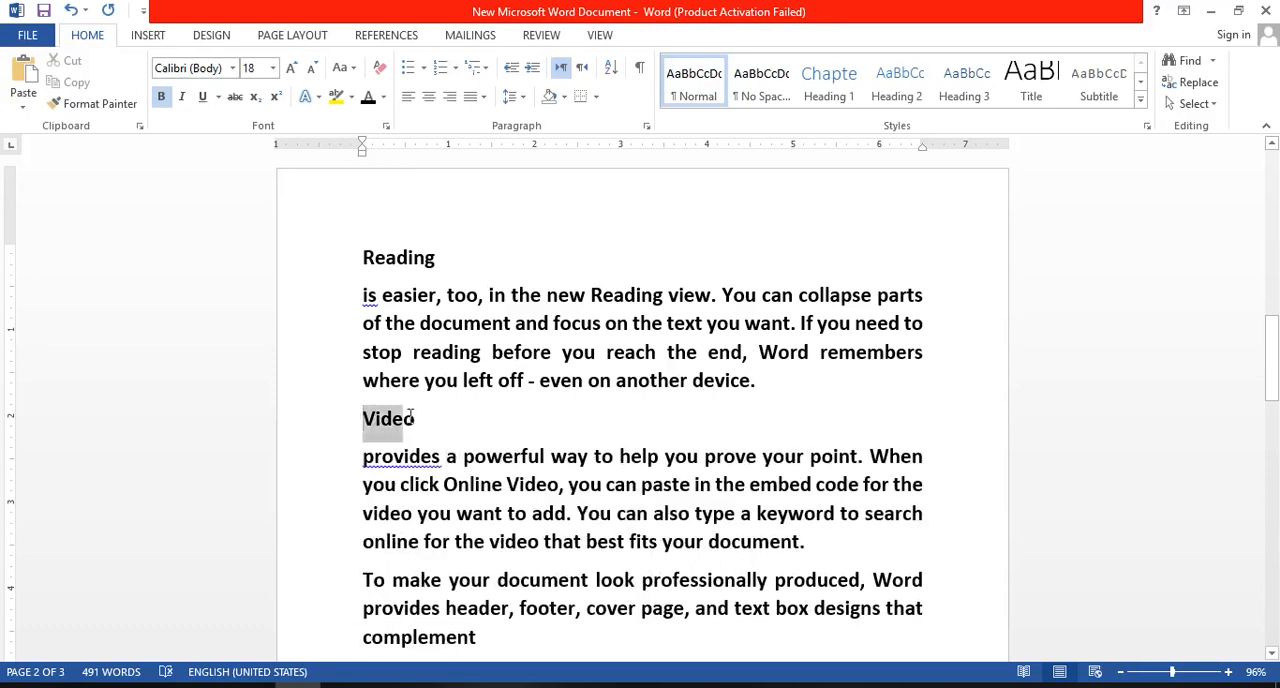
left_click(896, 85)
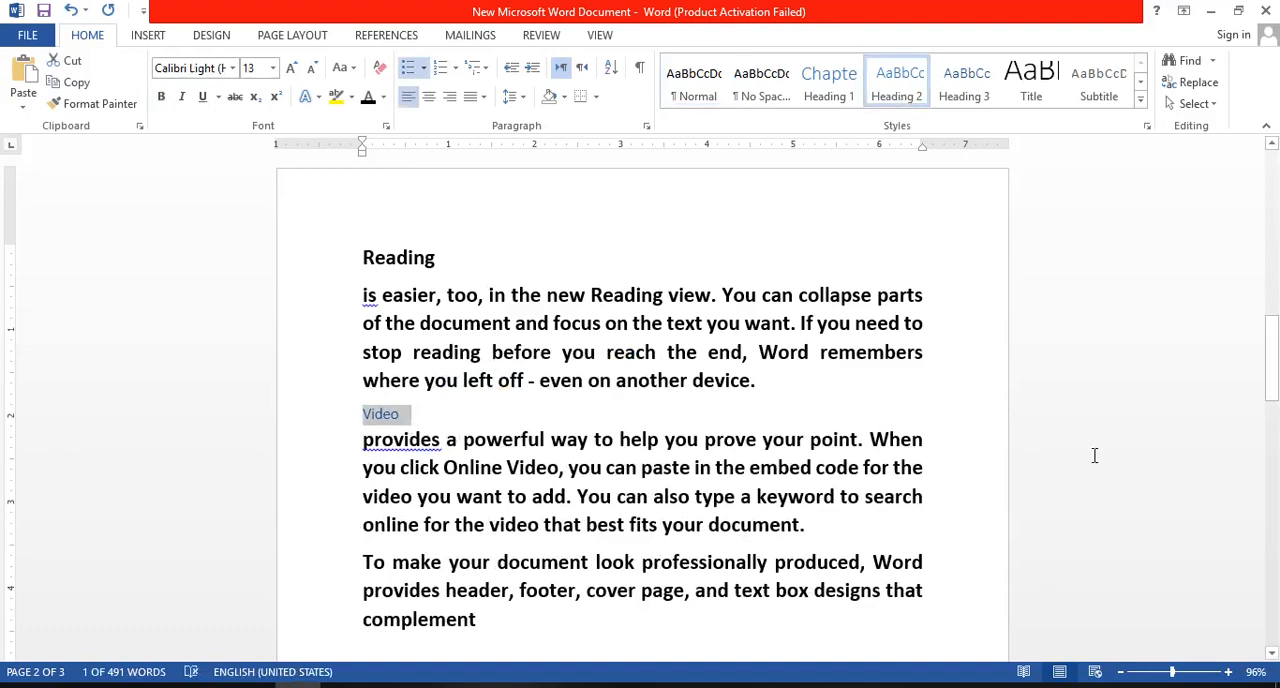
- Move "complement" on page 2 onto its own line and apply the Heading 1 style to it
left_click_drag(1272, 381, 1272, 445)
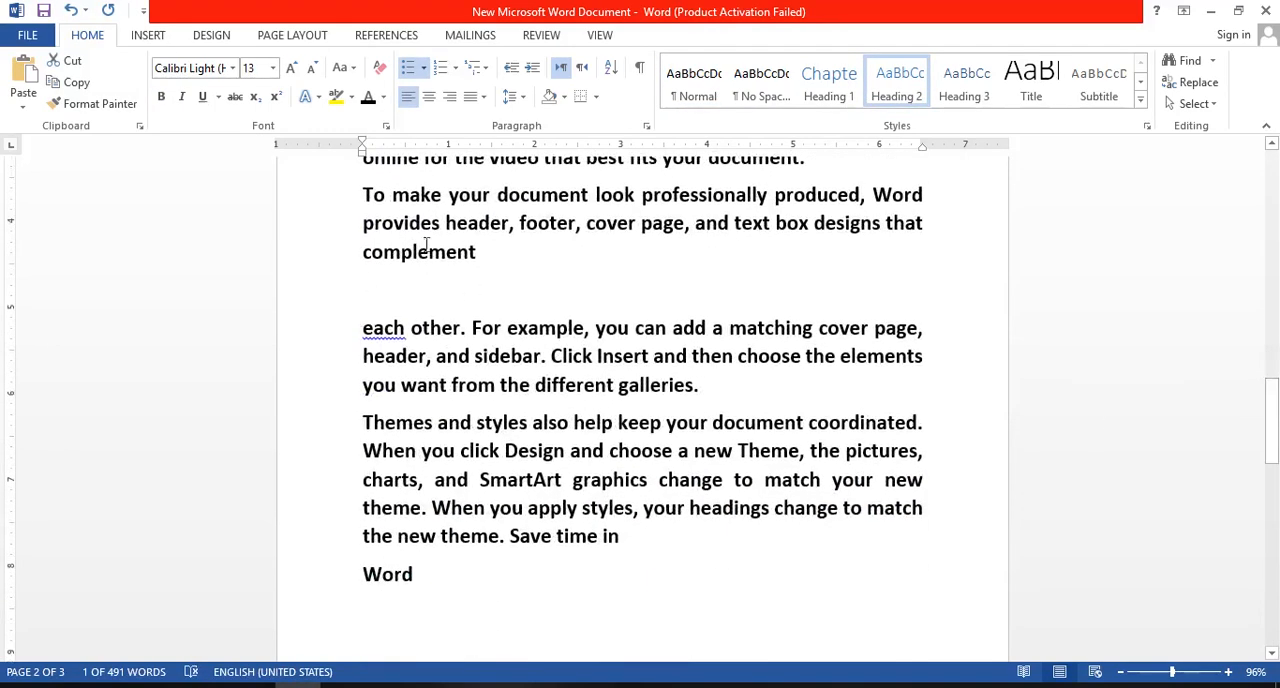
left_click_drag(364, 252, 477, 262)
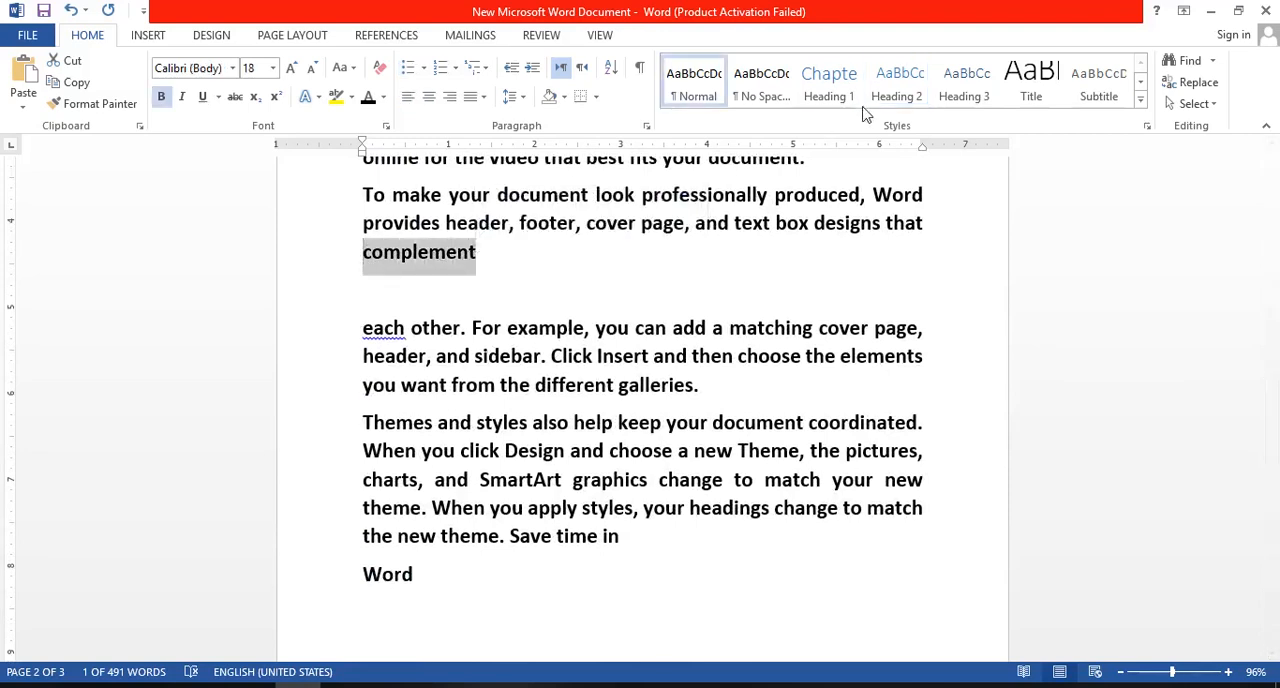
left_click(829, 85)
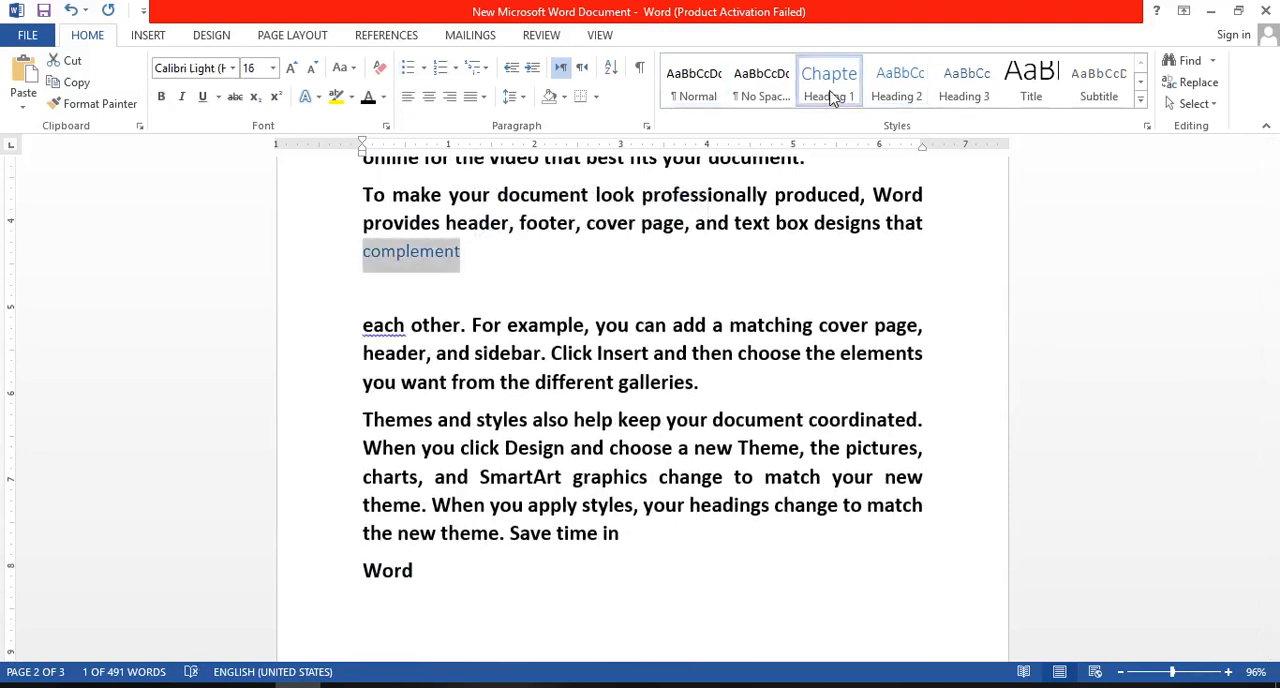
left_click(929, 218)
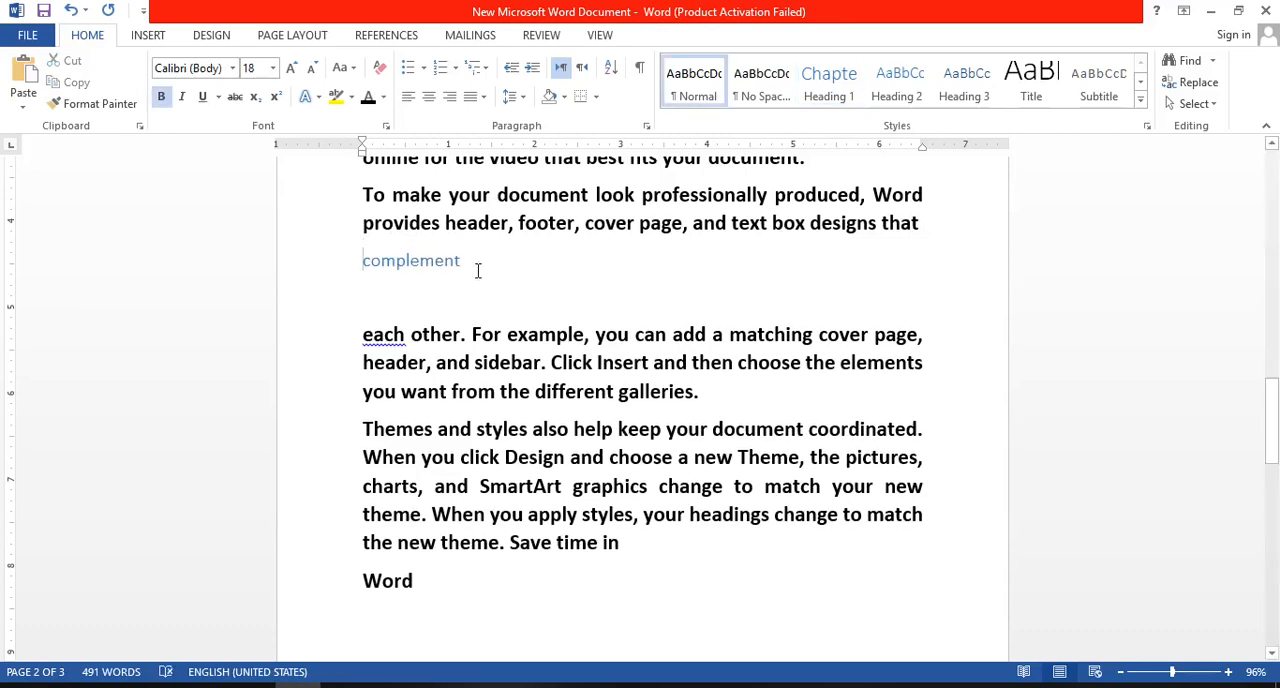
double_click(436, 260)
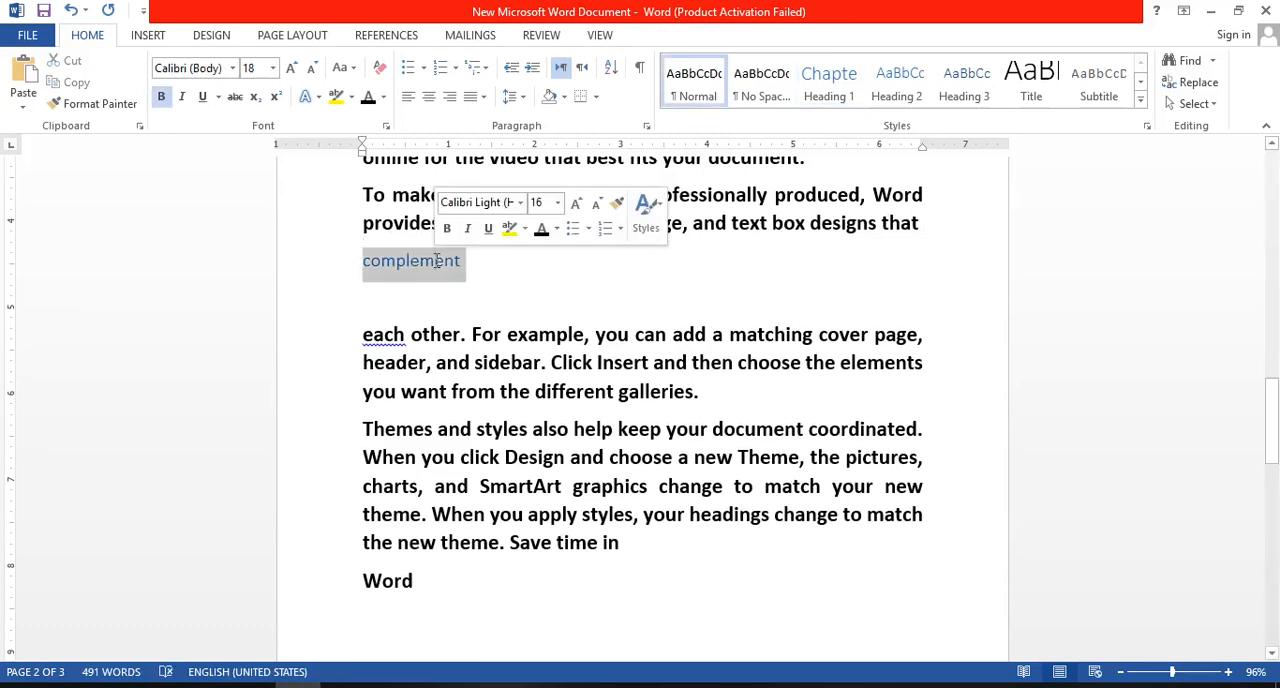
left_click(838, 86)
left_click(713, 331)
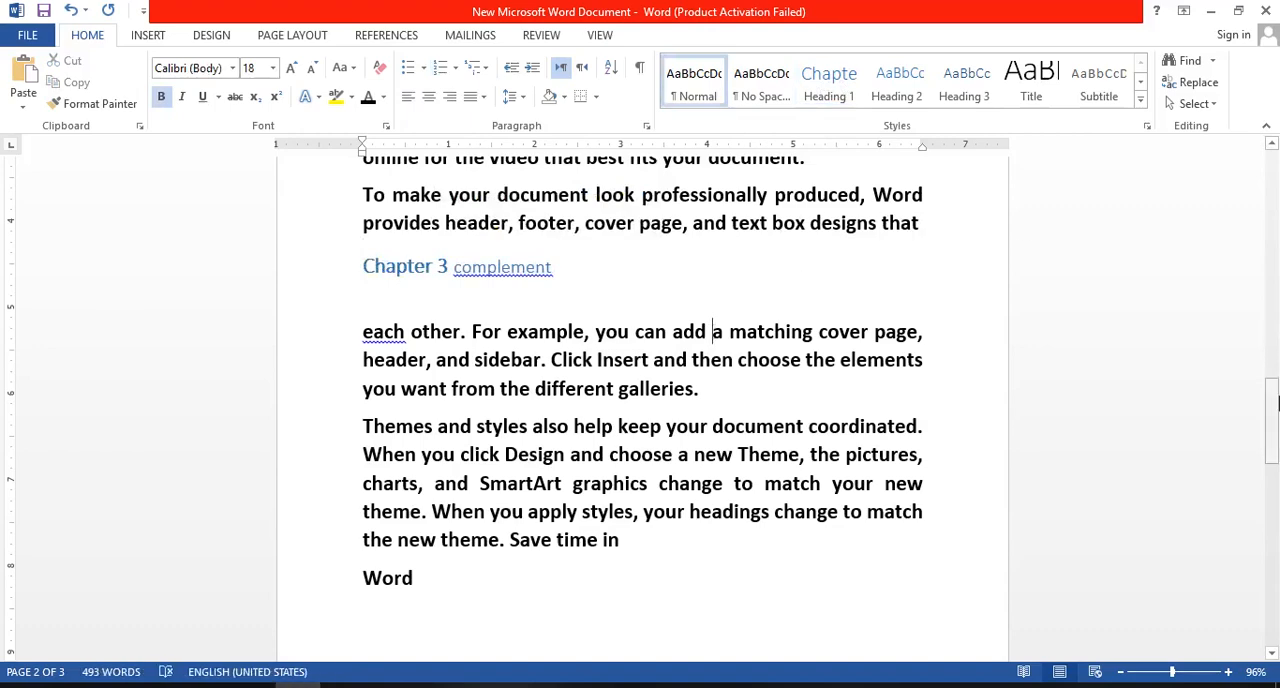
- Split the "When you work on a table," phrase on page 3 onto its own line and shorten it to "When you"
left_click_drag(1276, 402, 1275, 504)
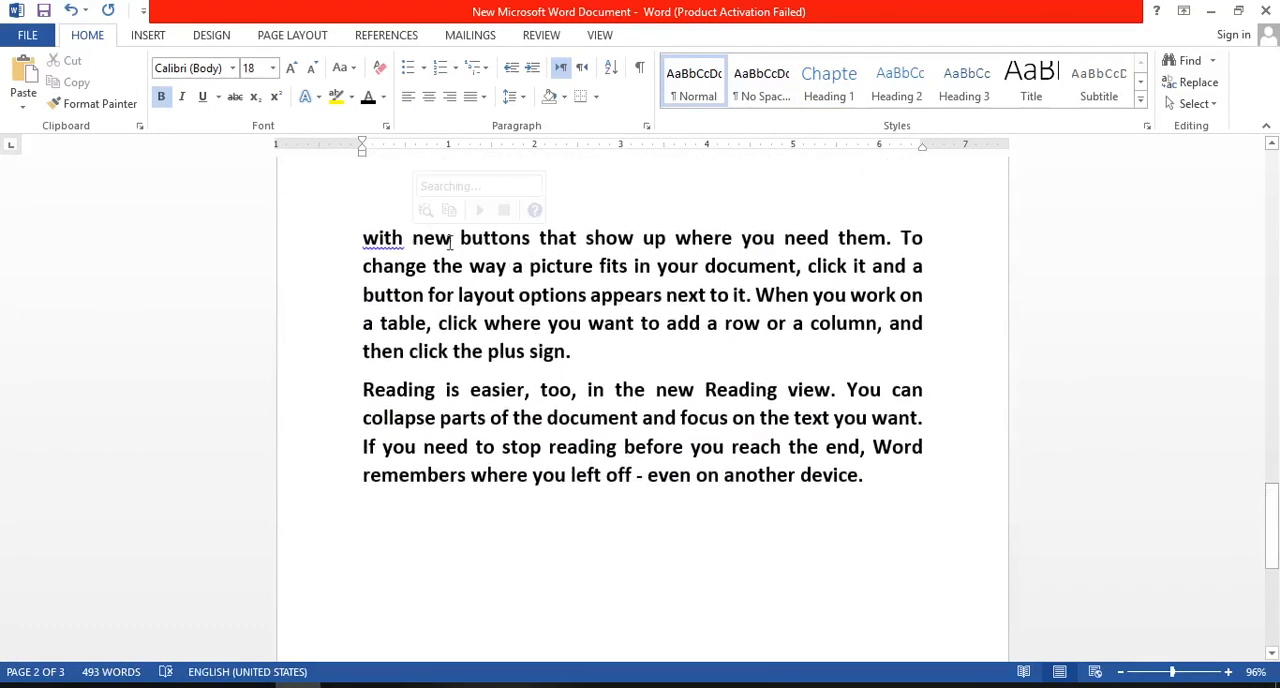
left_click(445, 389)
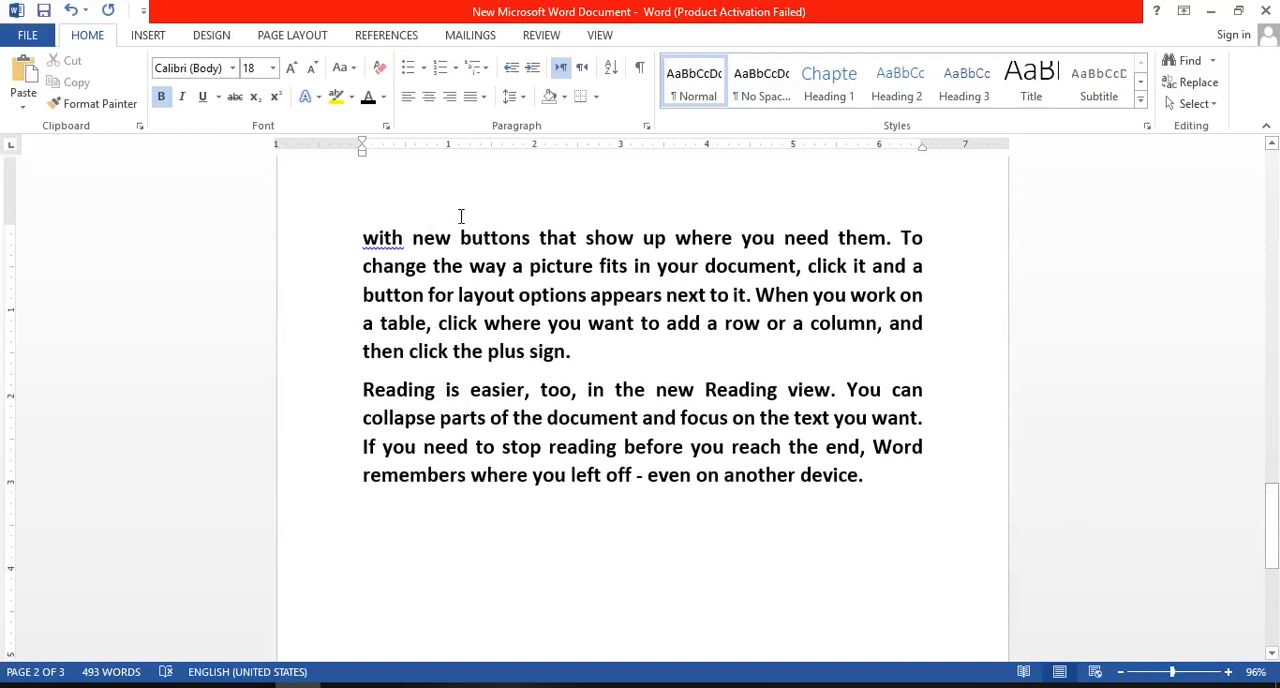
left_click(753, 294)
key("Return")
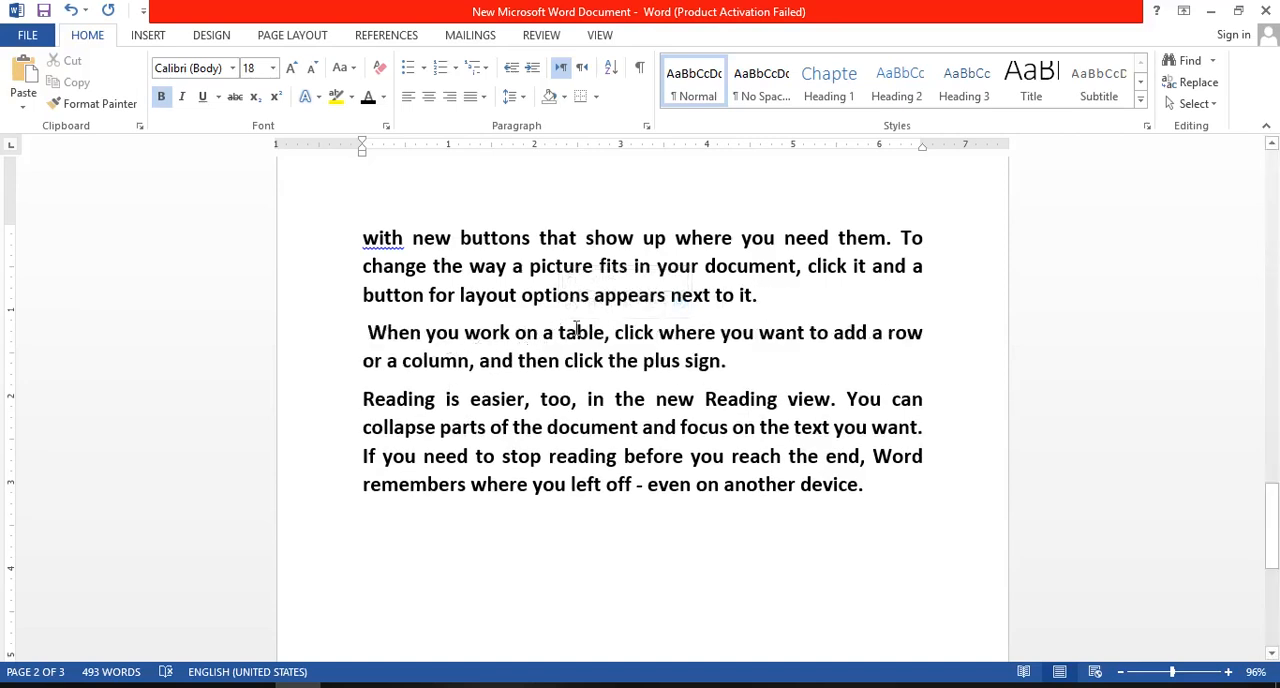
left_click(612, 333)
key("Return")
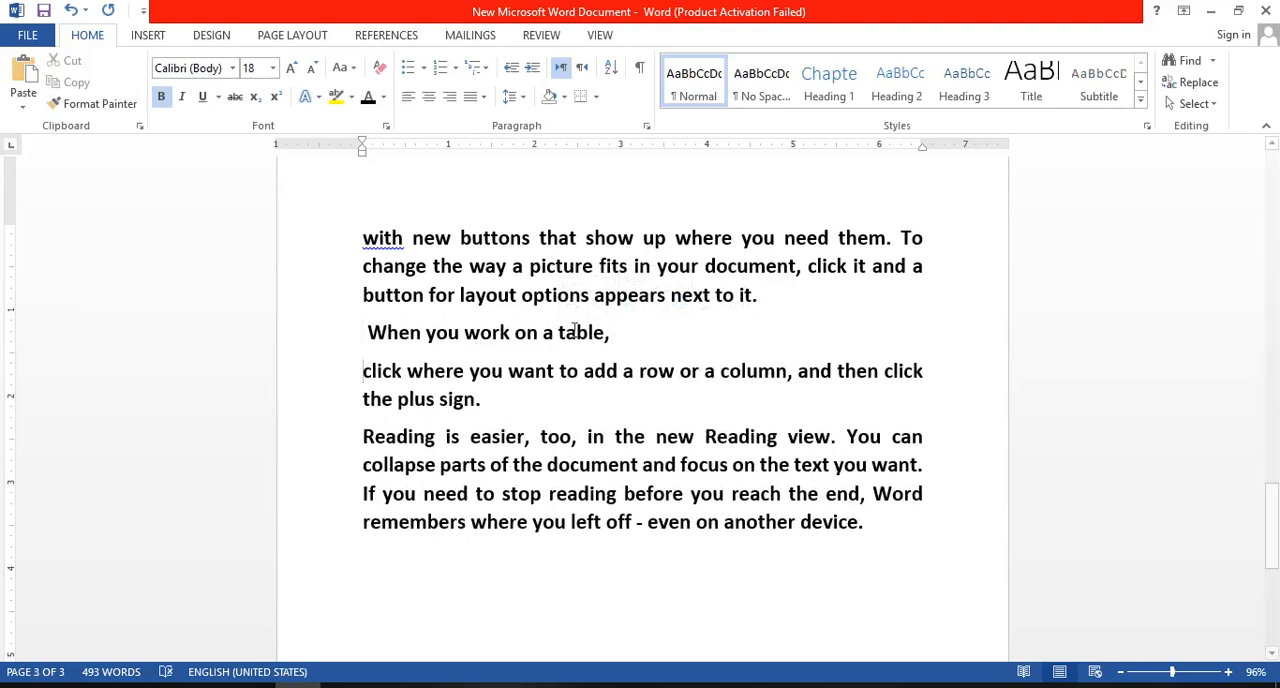
key("BackSpace")
key("BackSpace")
key("BackSpace")
key("BackSpace")
key("BackSpace")
key("BackSpace")
key("BackSpace")
key("BackSpace")
key("BackSpace")
key("BackSpace")
key("BackSpace")
key("BackSpace")
key("BackSpace")
key("BackSpace")
key("BackSpace")
key("BackSpace")
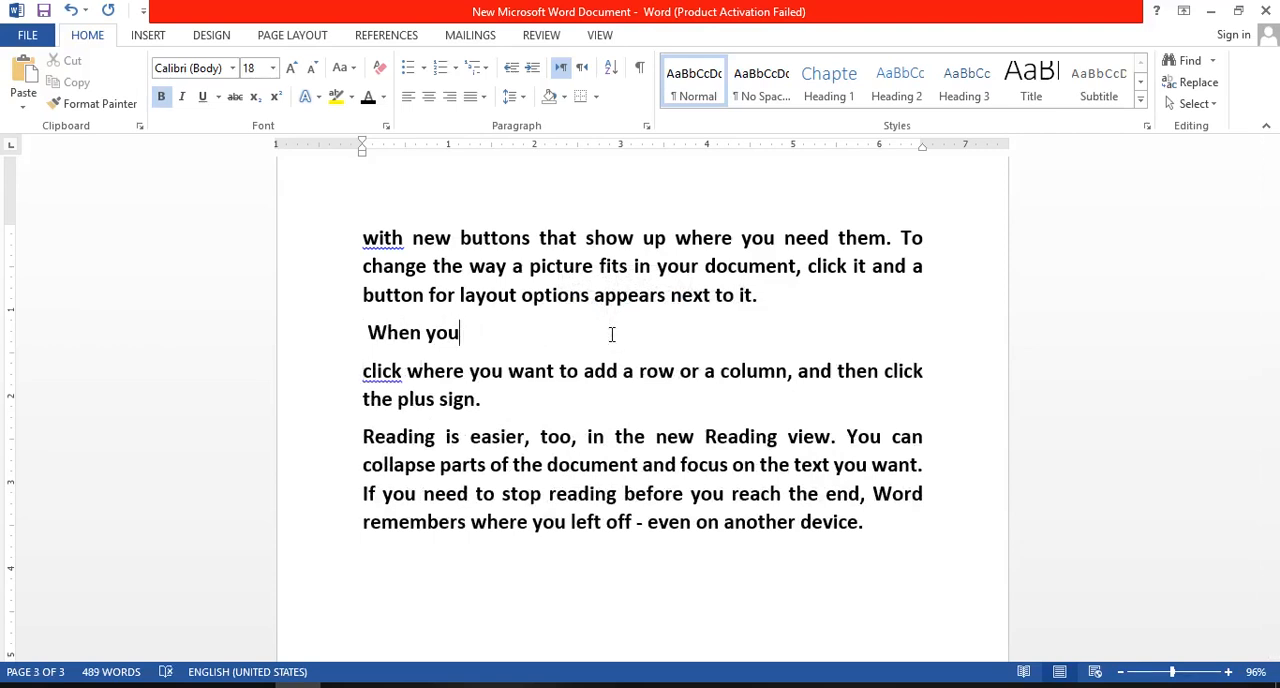
- Apply the Heading 2 style to the "When you" line on page 3
left_click_drag(366, 333, 461, 344)
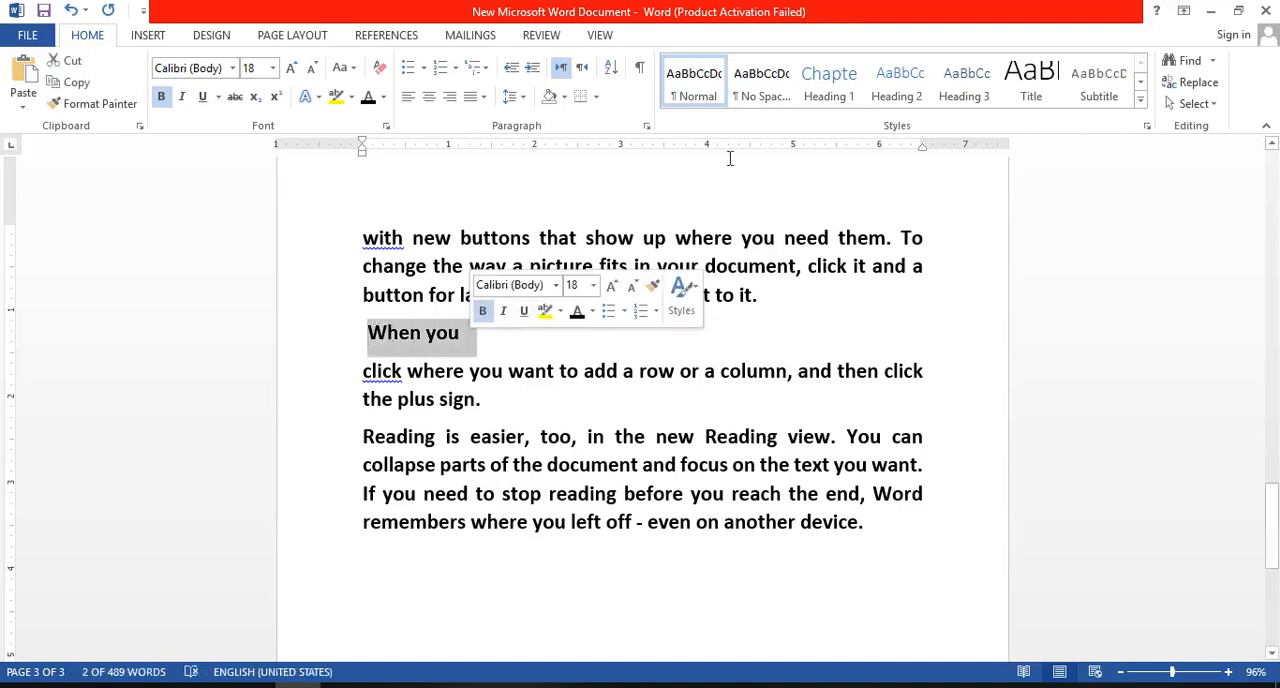
left_click(900, 88)
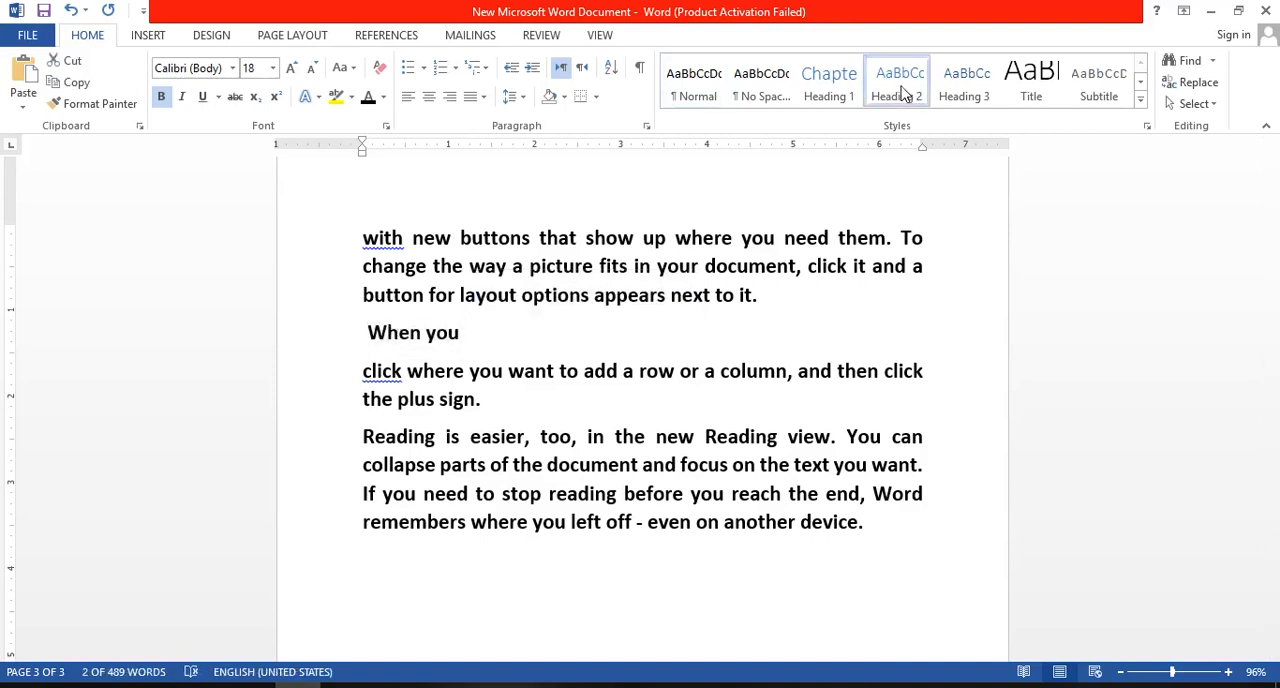
left_click(1094, 351)
- Add a blank line below "Insert Table Of Content" on page 1 and insert the Automatic Table 2 table of contents there
left_click(1272, 532)
left_click_drag(1272, 532, 1275, 210)
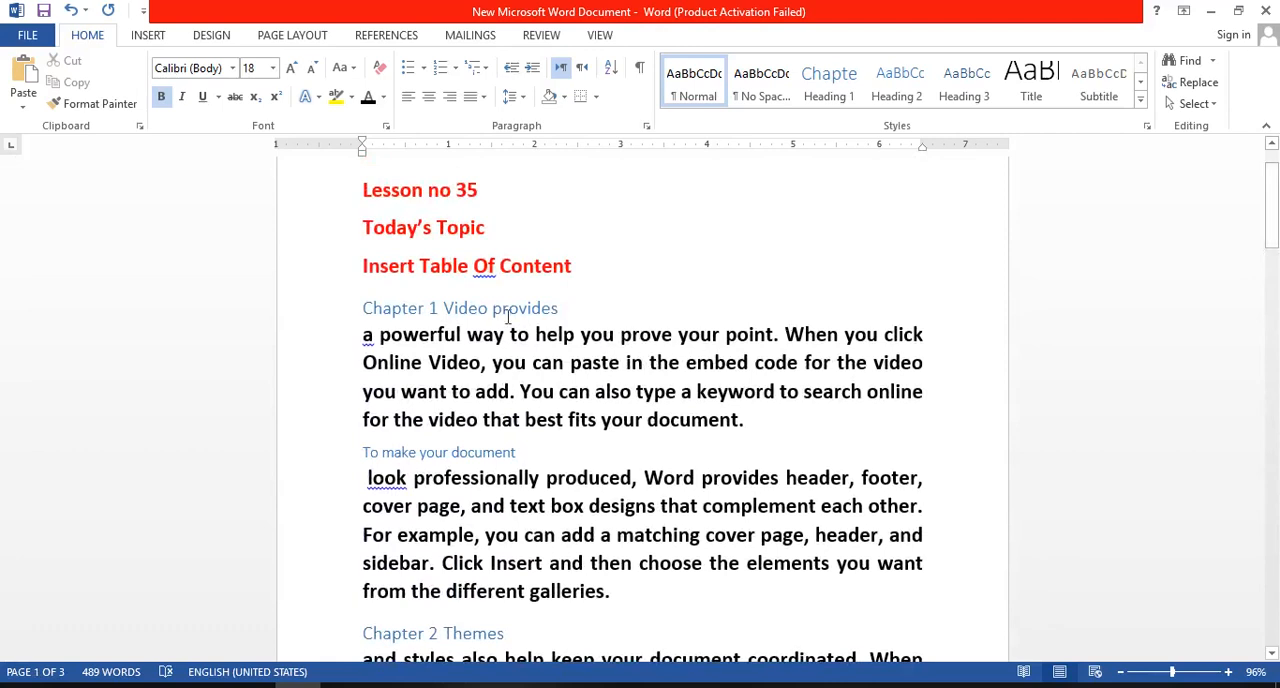
left_click(585, 269)
key("Return")
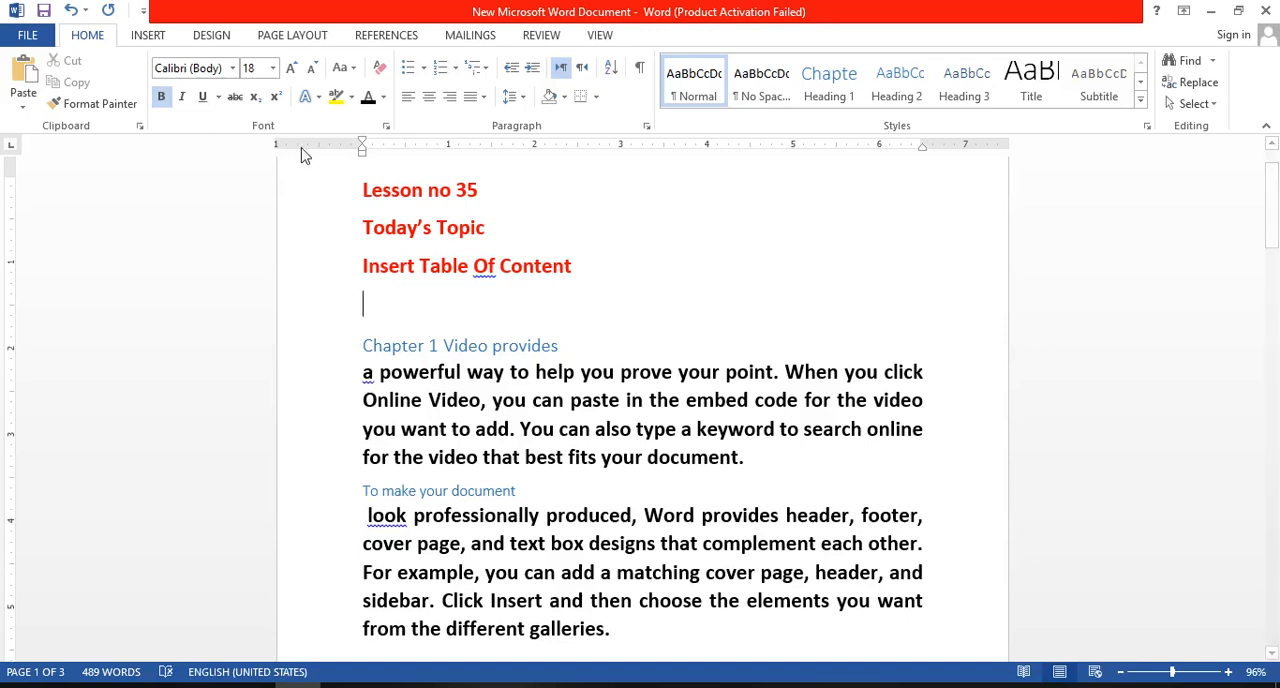
left_click(386, 36)
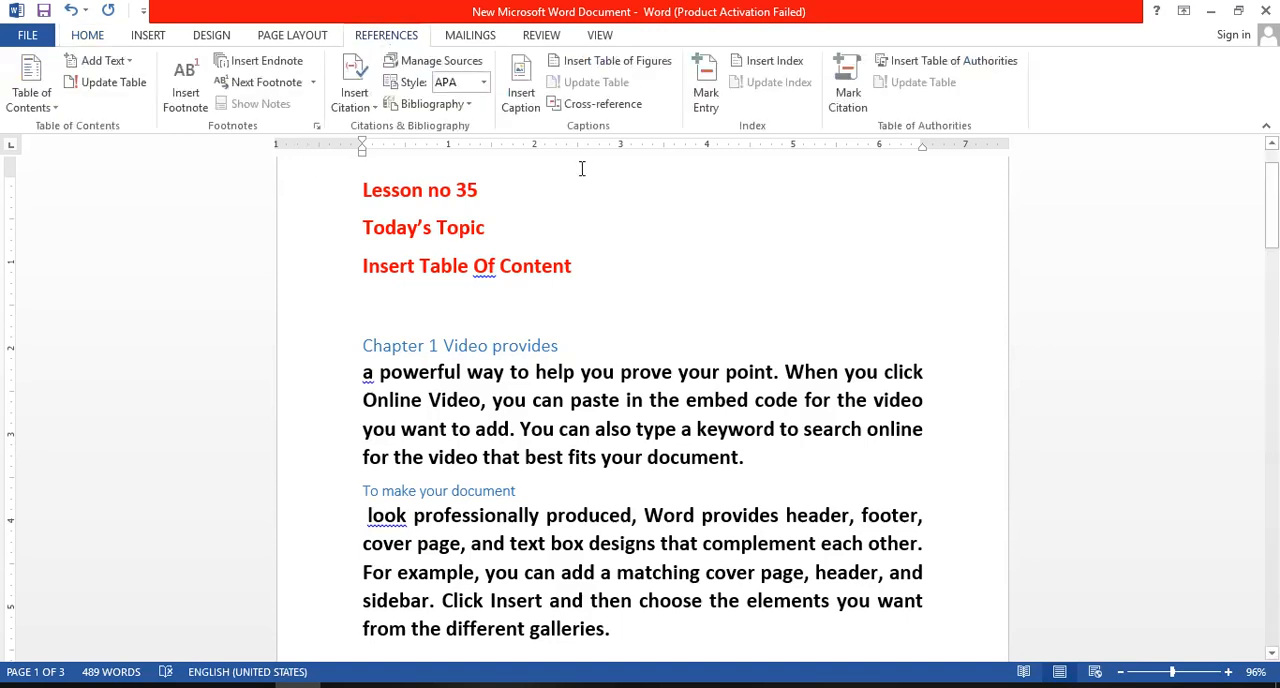
left_click(58, 104)
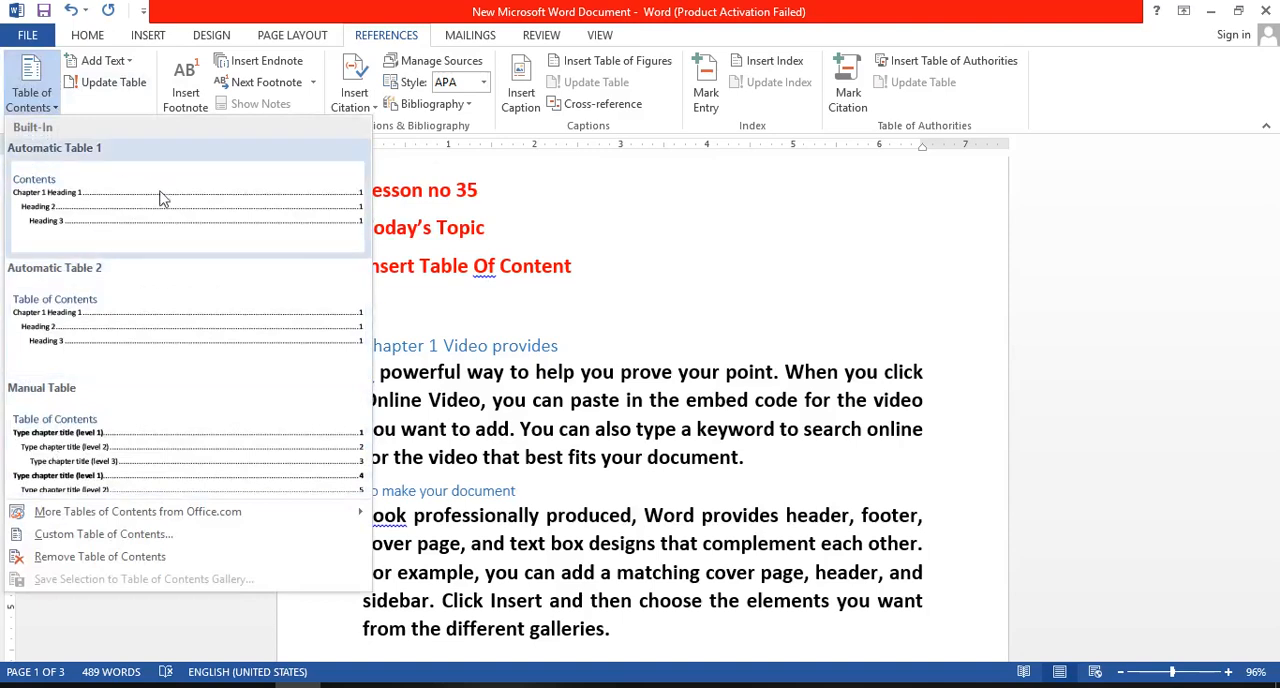
left_click(110, 327)
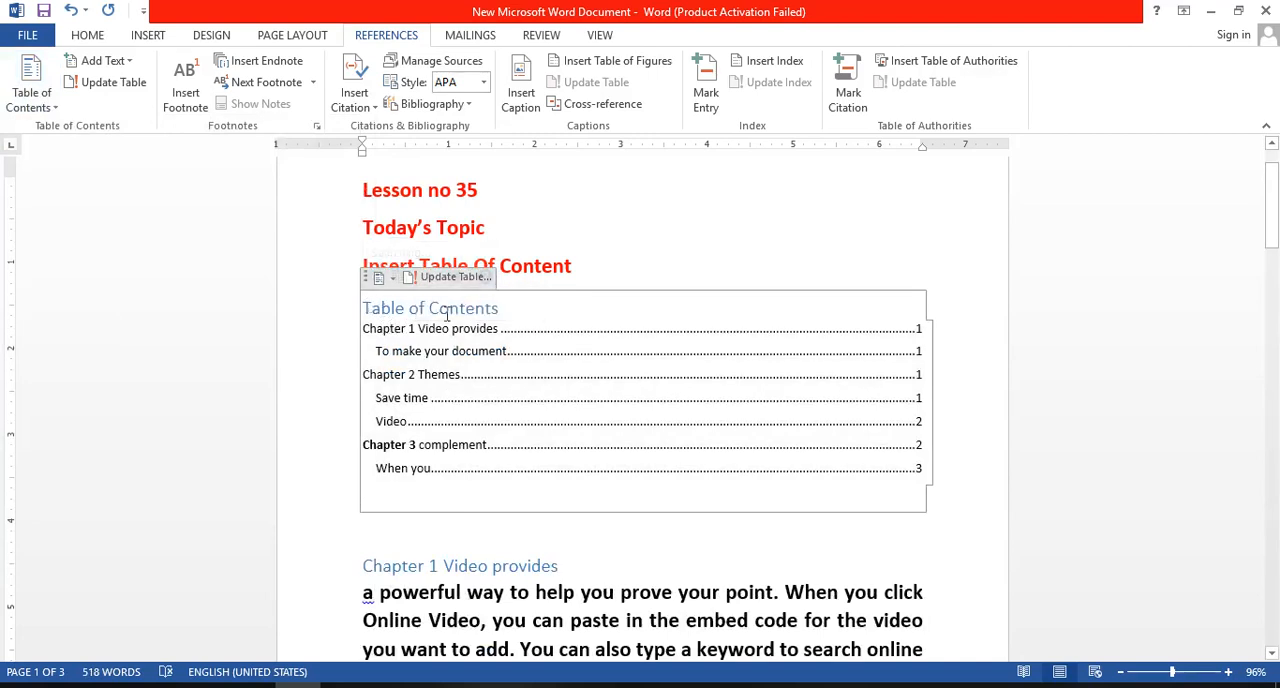
- Examine the title, chapter entries and subheading entries of the inserted table of contents
left_click_drag(366, 308, 487, 318)
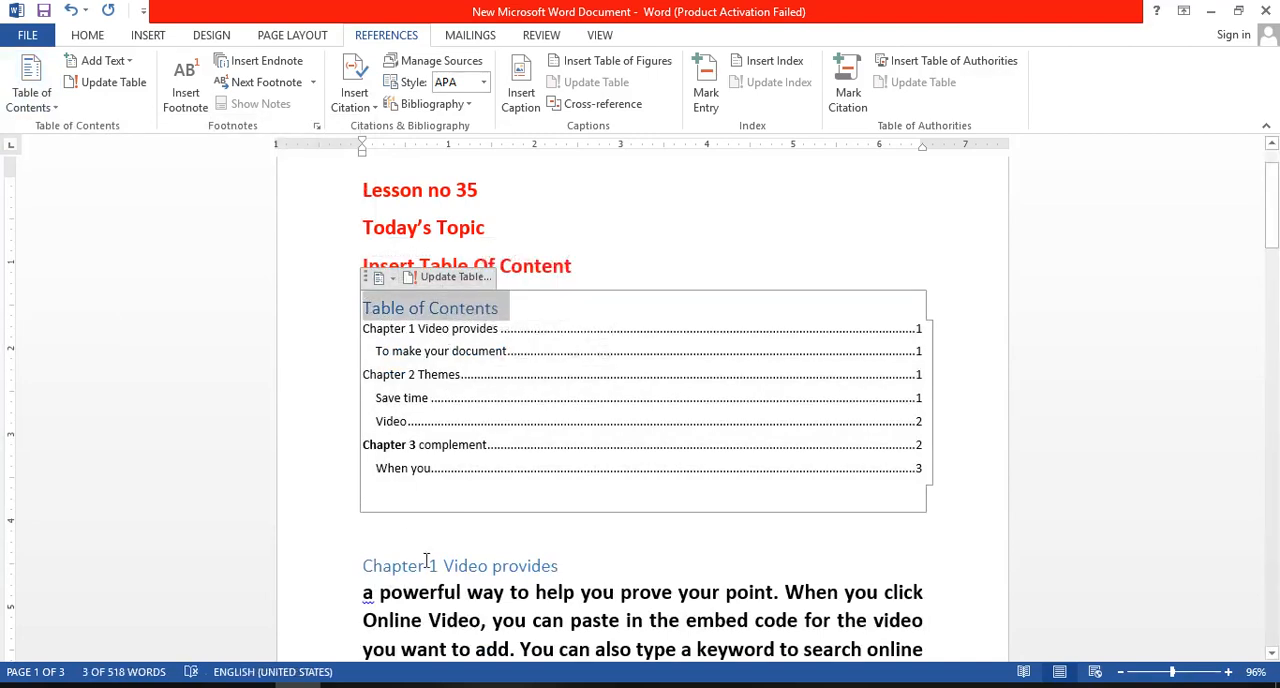
left_click(505, 351)
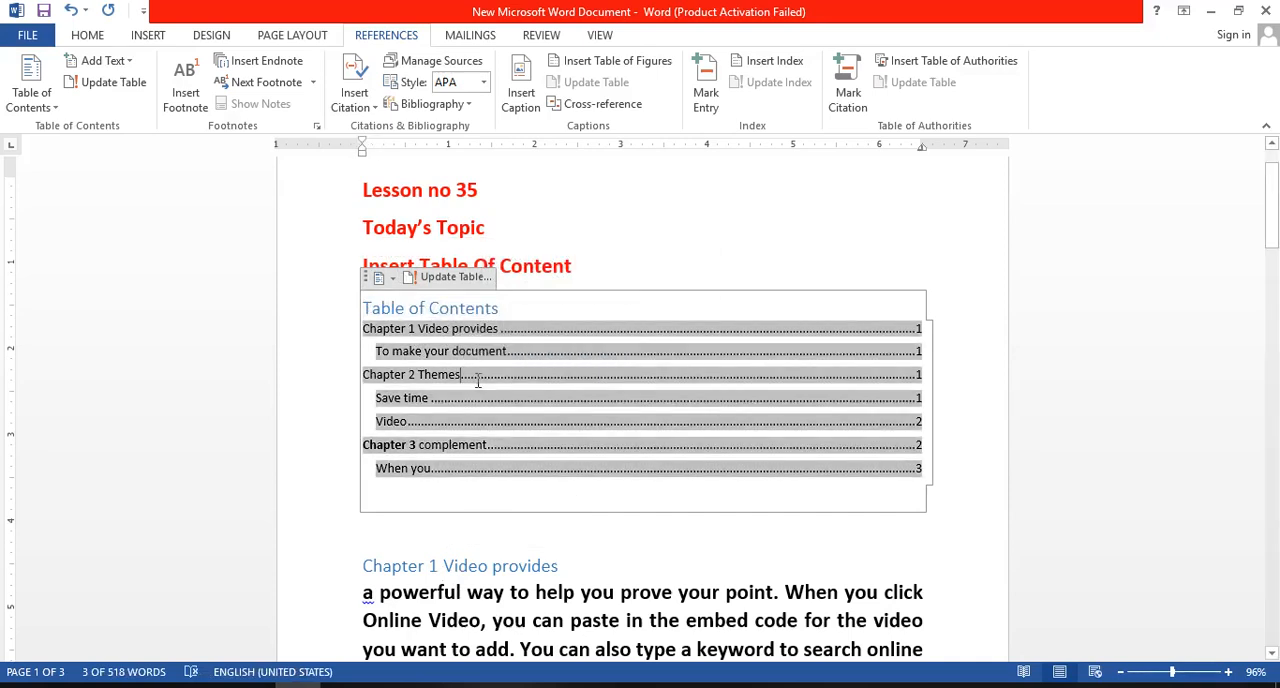
left_click(424, 421)
left_click(466, 472)
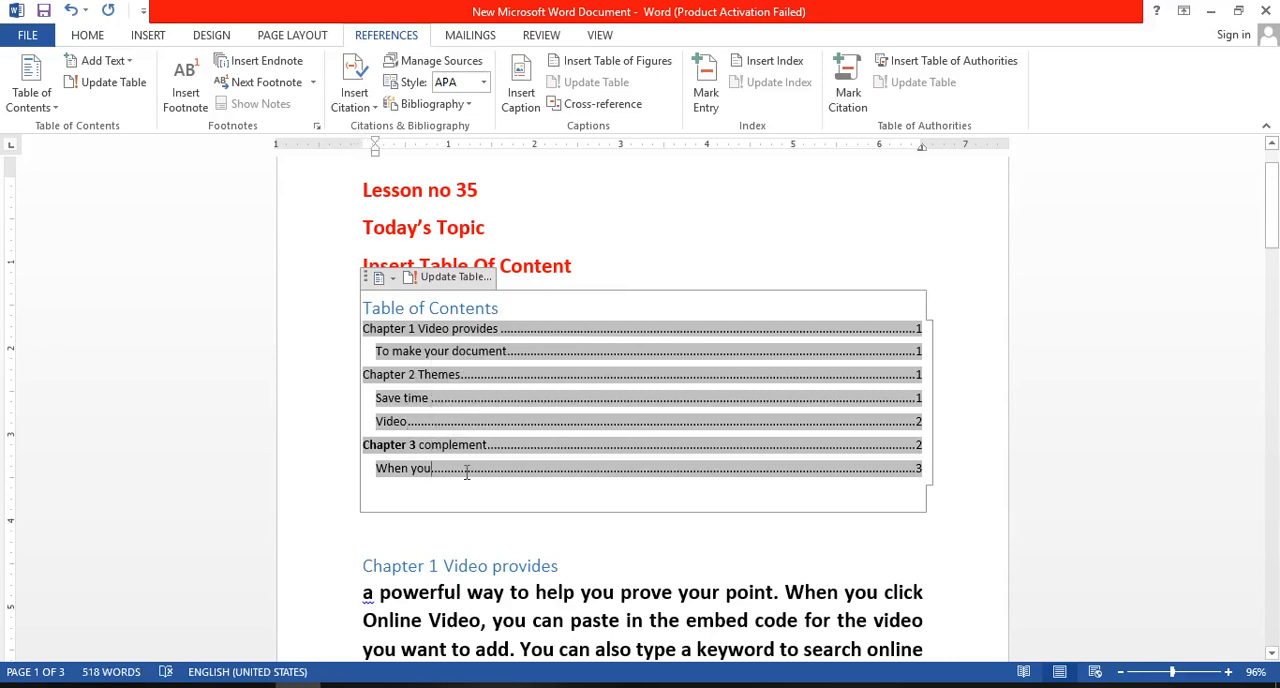
left_click(526, 538)
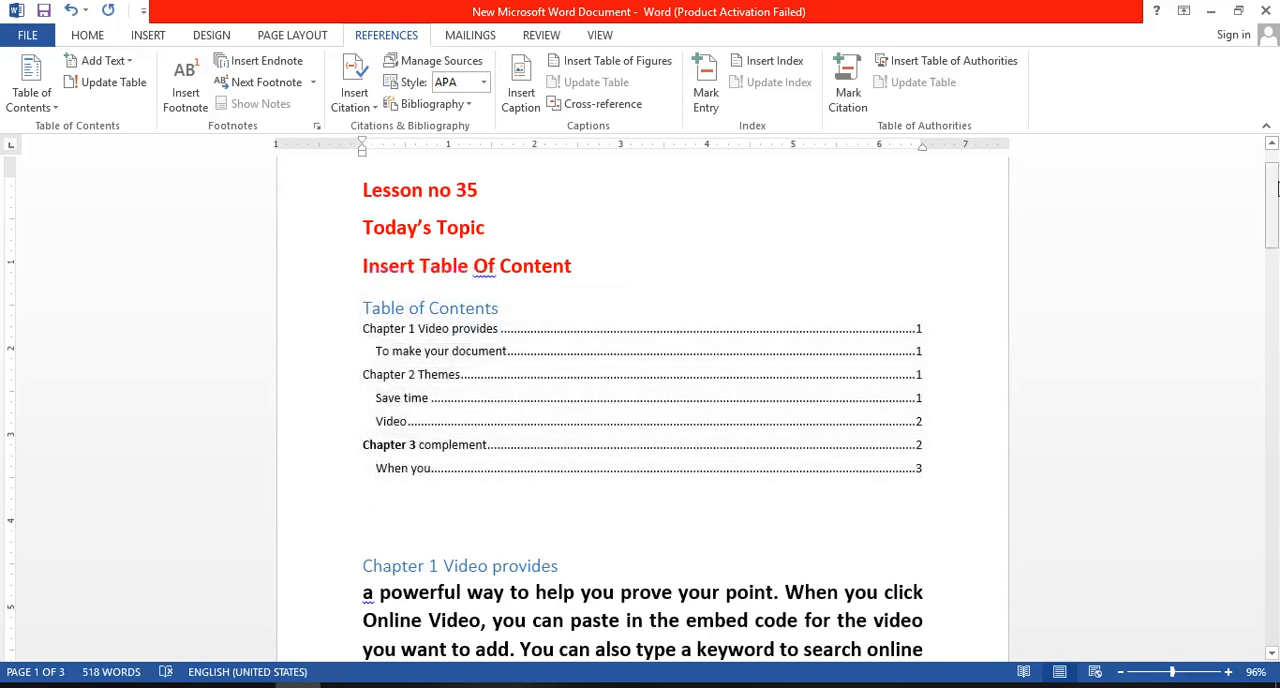
mouse_move(1276, 188)
left_mouse_down()
mouse_move(1276, 395)
mouse_move(1263, 200)
mouse_move(1274, 566)
mouse_move(1274, 197)
left_mouse_up()
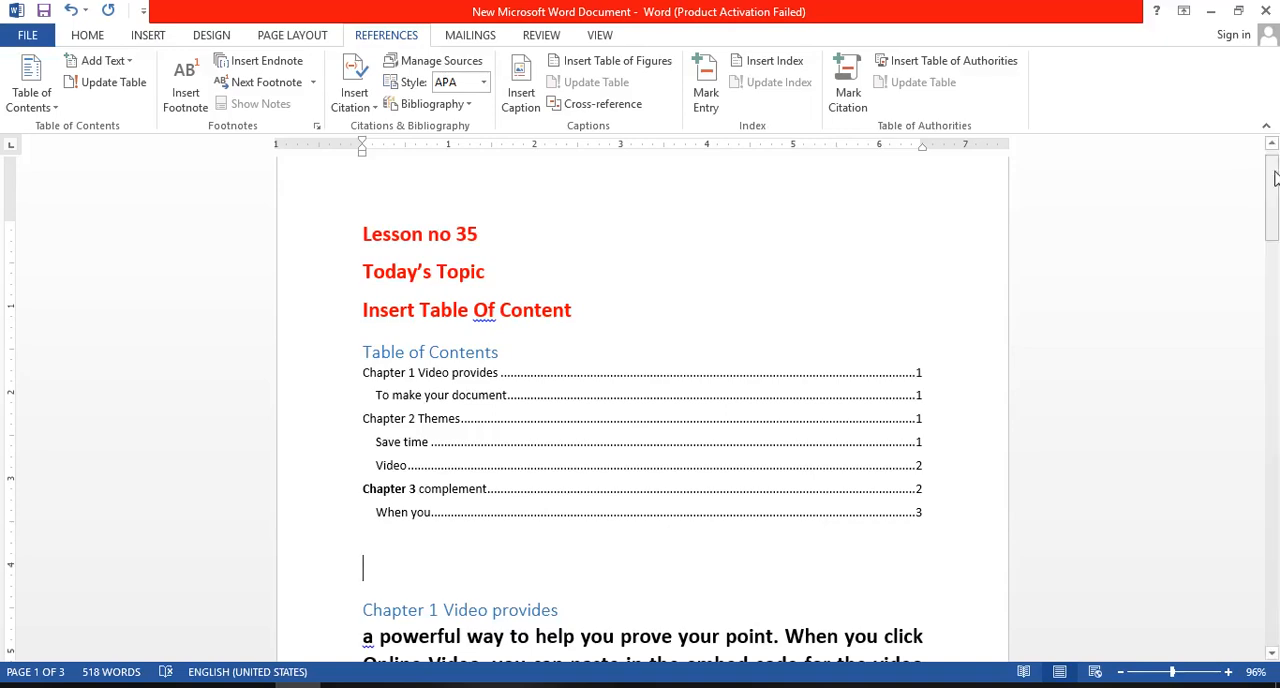
- Apply the Heading 2 style to the "Reading" line on page 2
left_click_drag(1273, 170, 1276, 358)
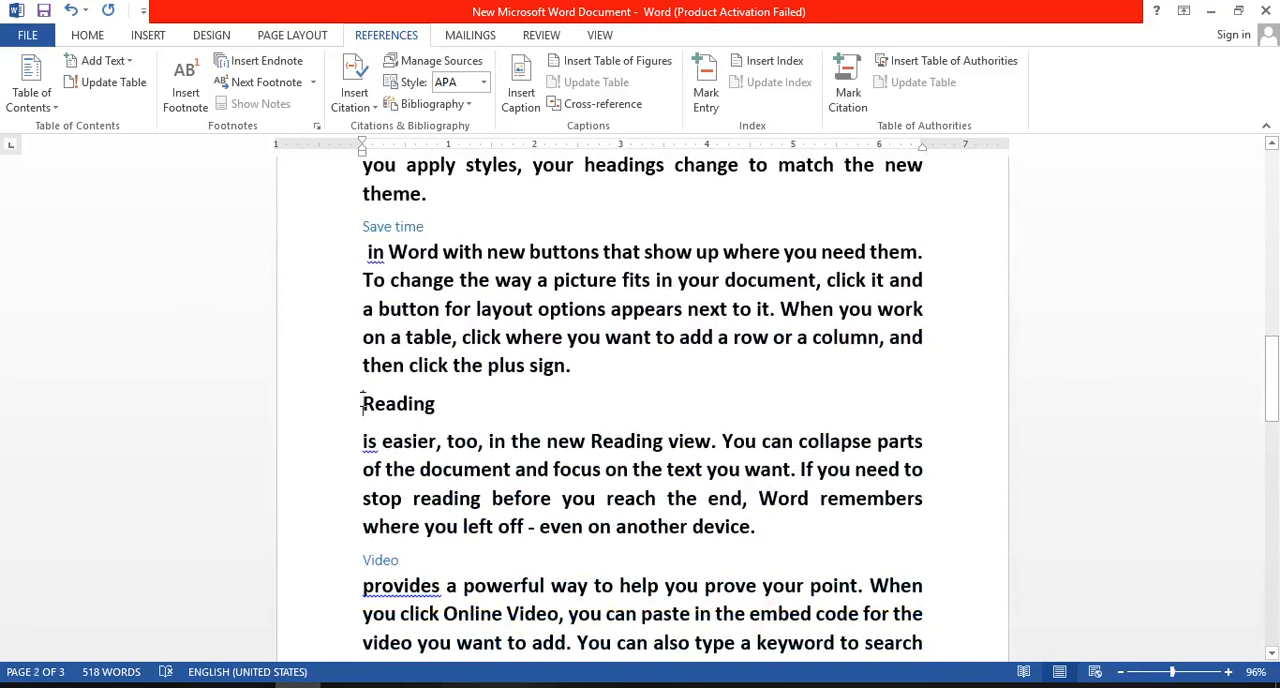
left_click_drag(363, 403, 443, 418)
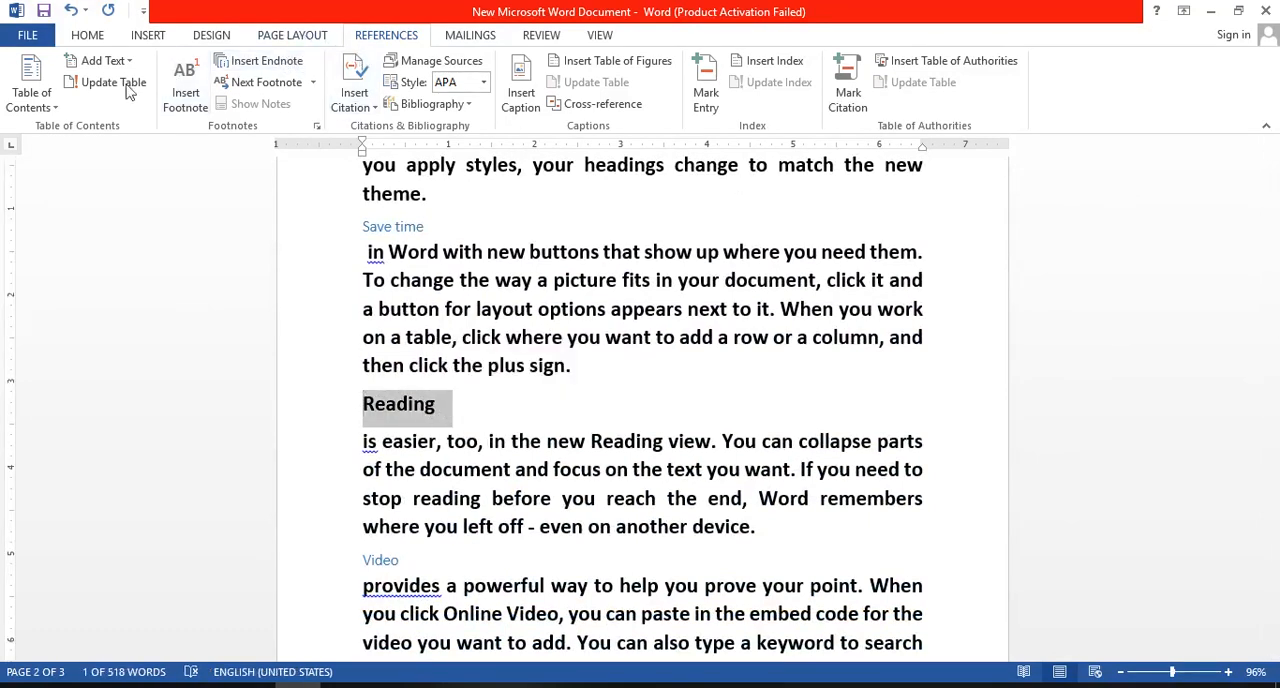
left_click(95, 38)
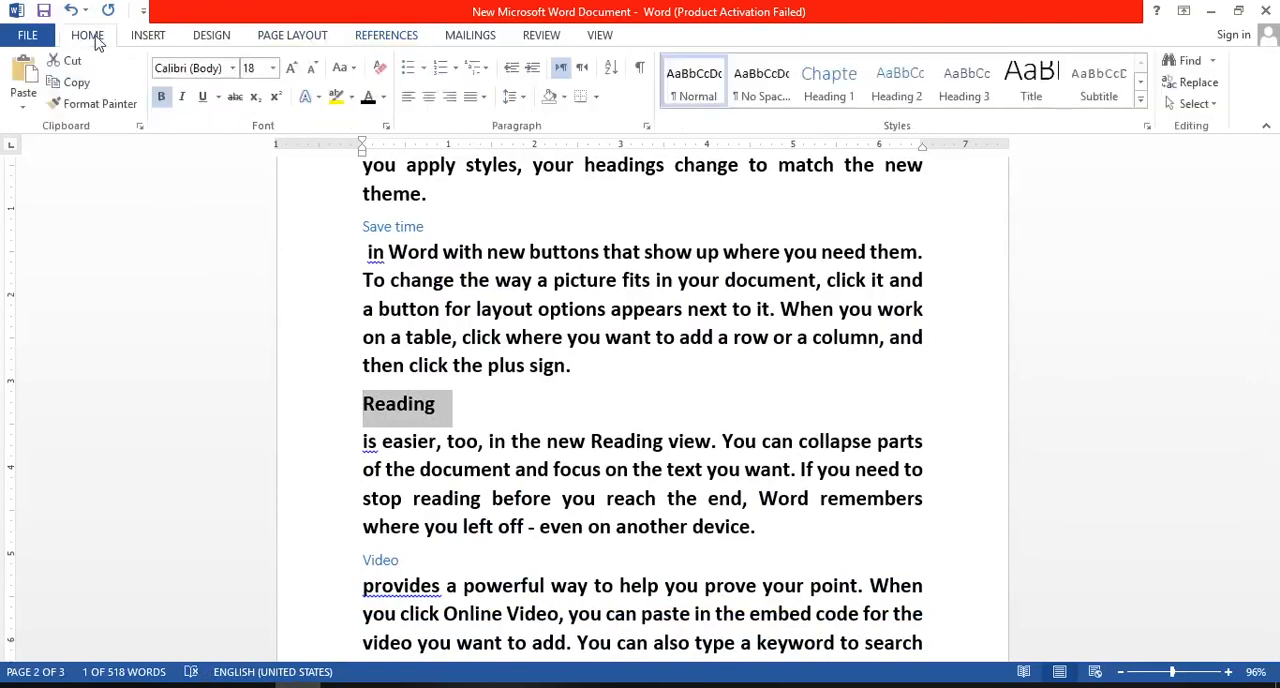
left_click(888, 96)
left_click(1050, 252)
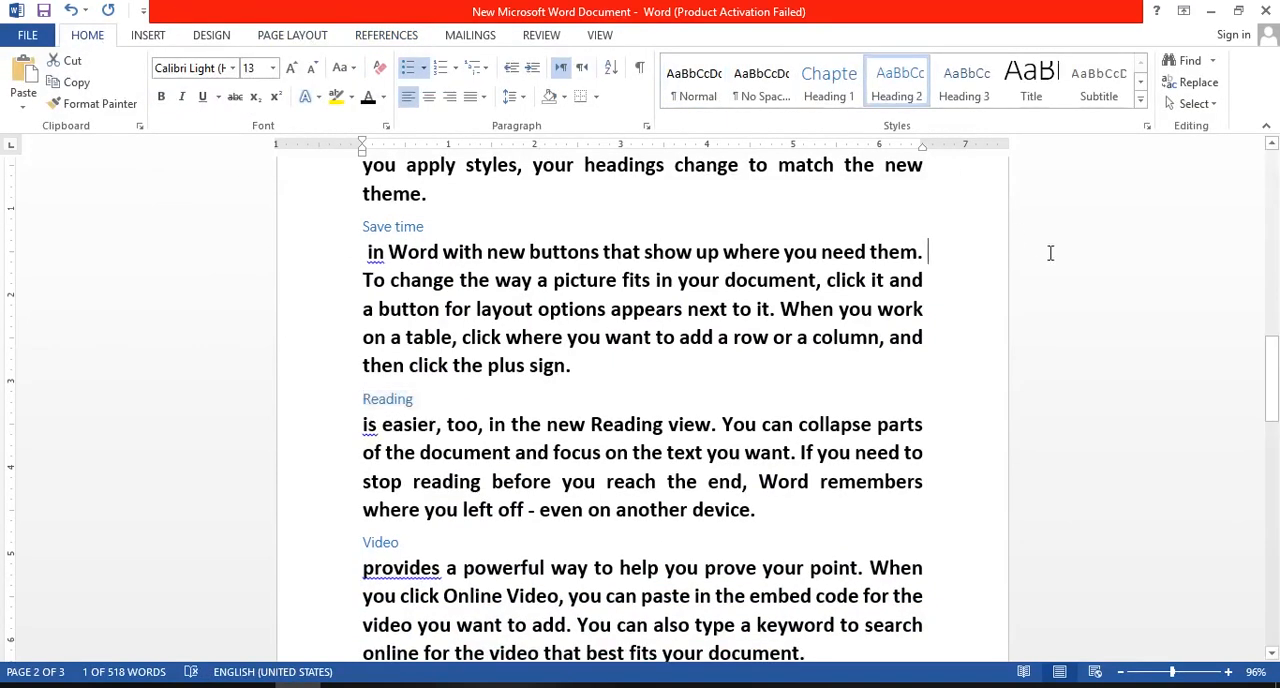
- Update the entire table of contents on page 1 so it includes the newly styled "Reading" heading
left_click_drag(1271, 360, 1270, 168)
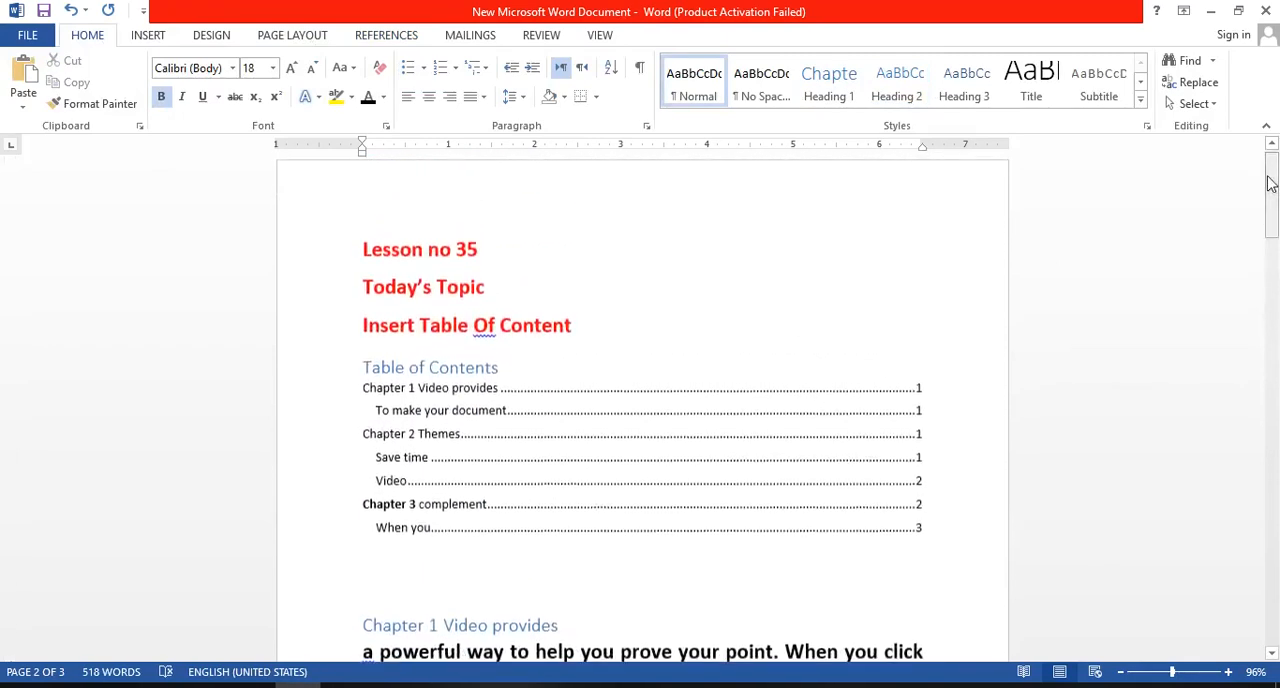
left_click(440, 342)
left_click(449, 366)
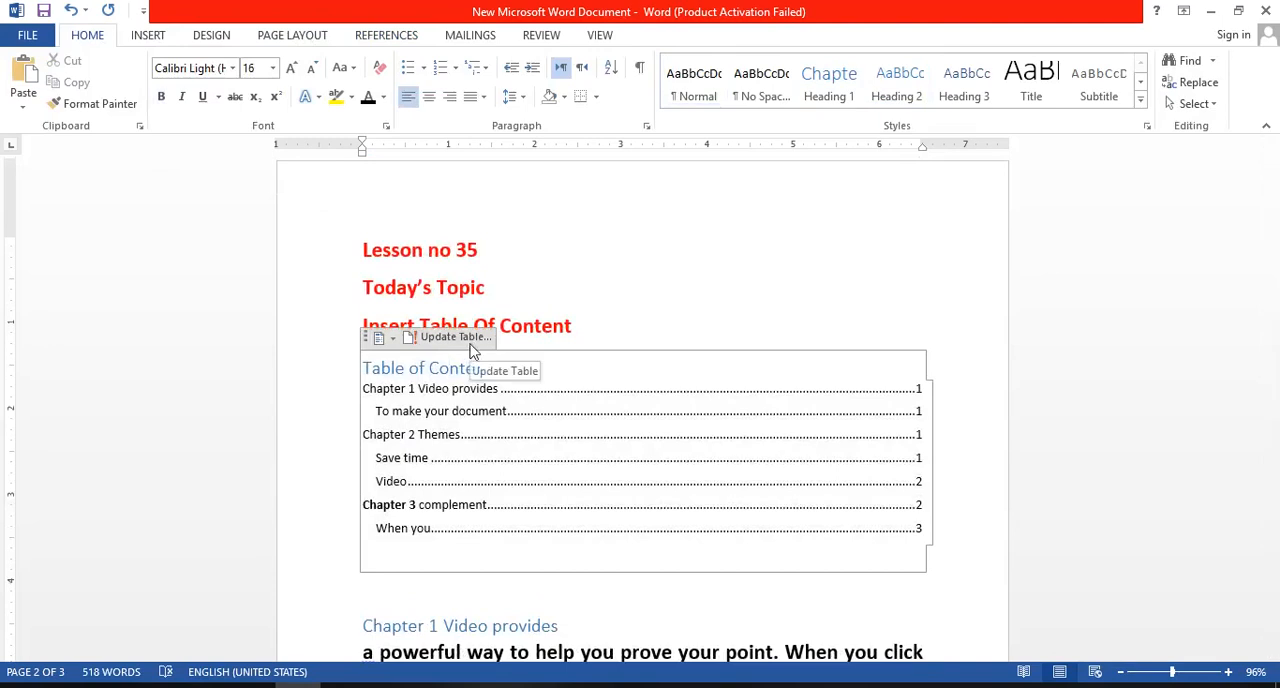
left_click(471, 343)
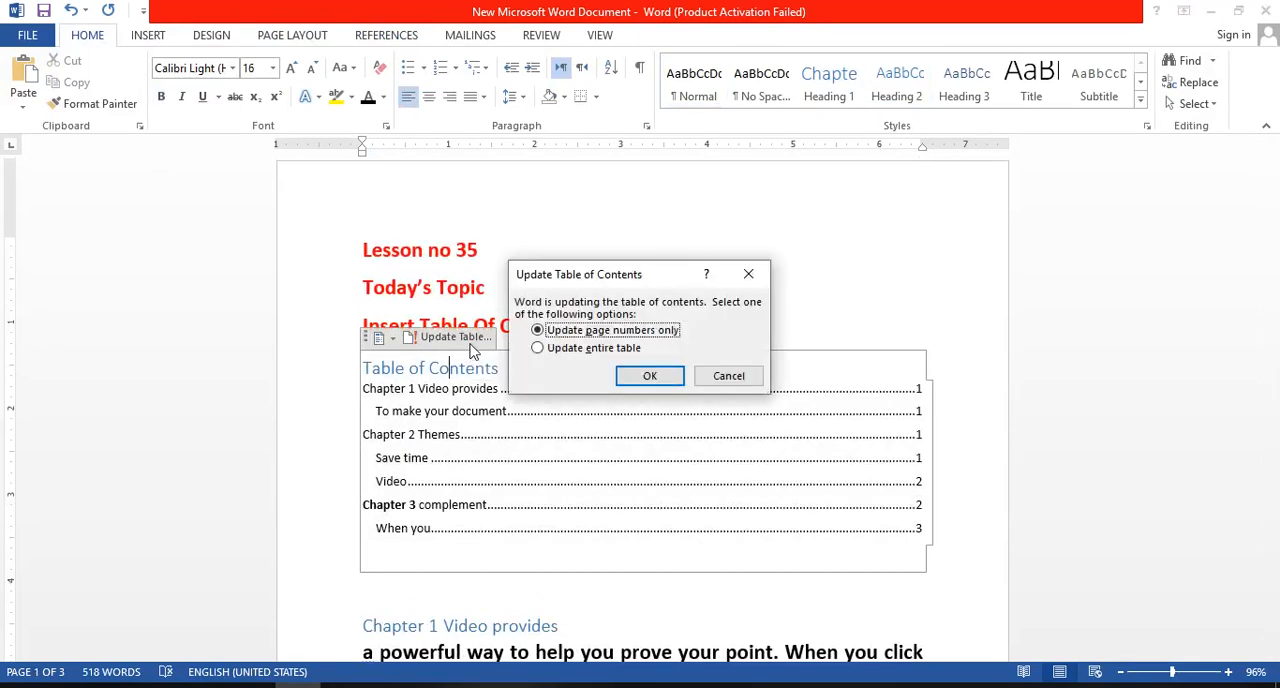
left_click(584, 349)
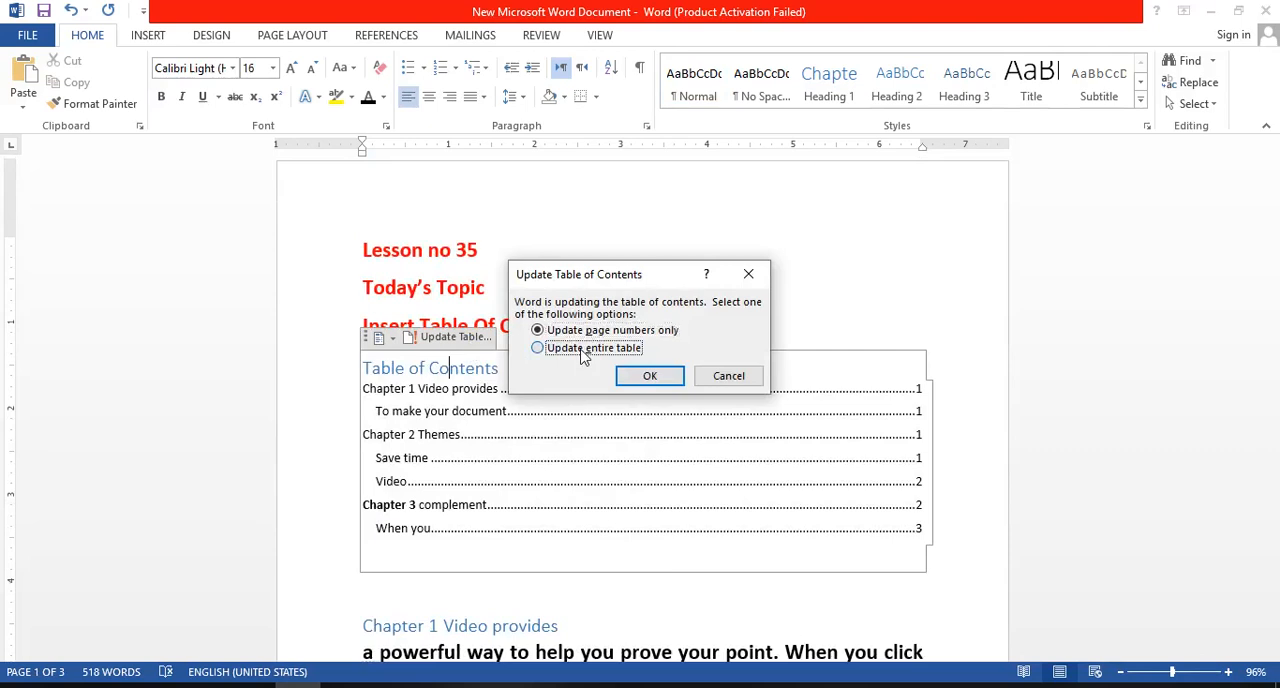
left_click(650, 376)
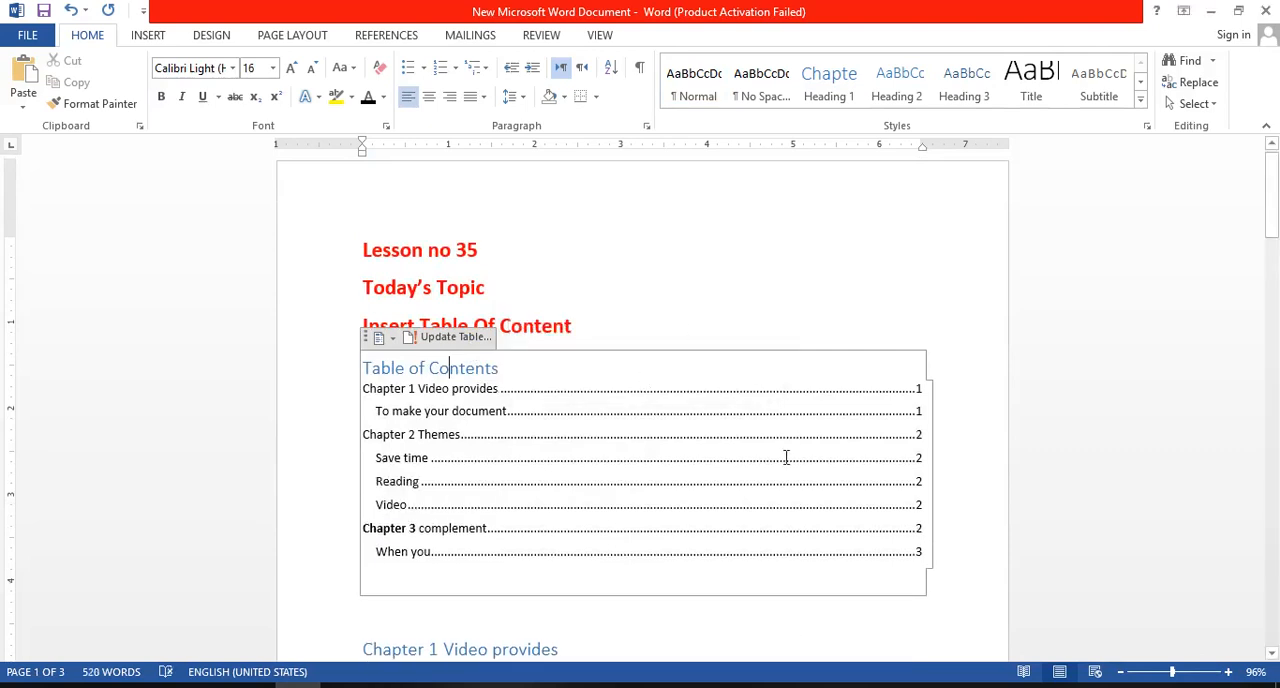
- Follow the "Reading" entry in the table of contents to its heading, and return to the table on page 1
double_click(392, 479)
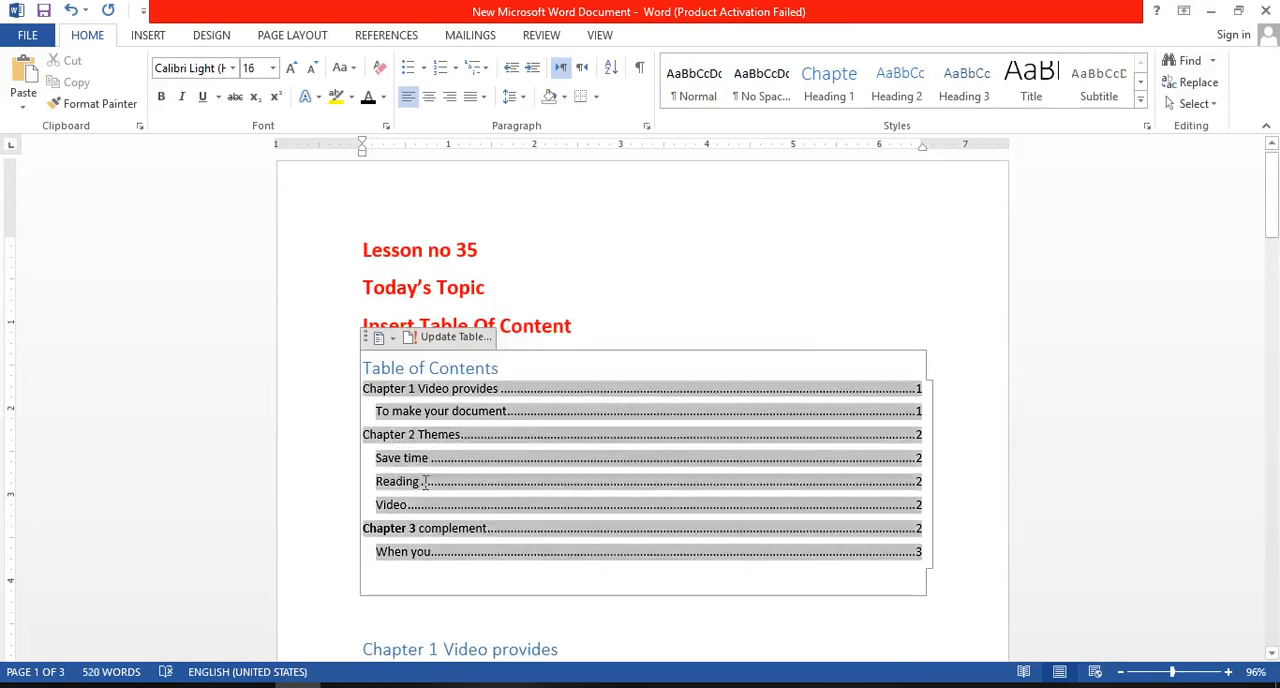
left_click(688, 290)
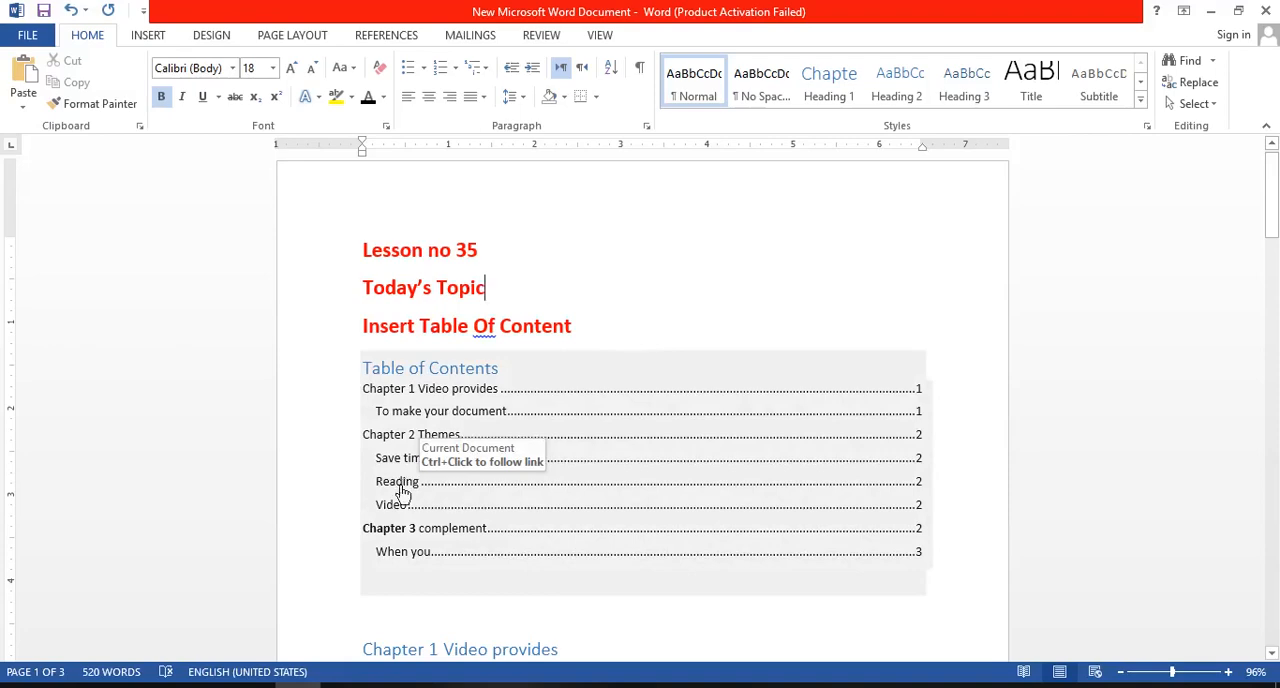
left_click(401, 489, "ctrl")
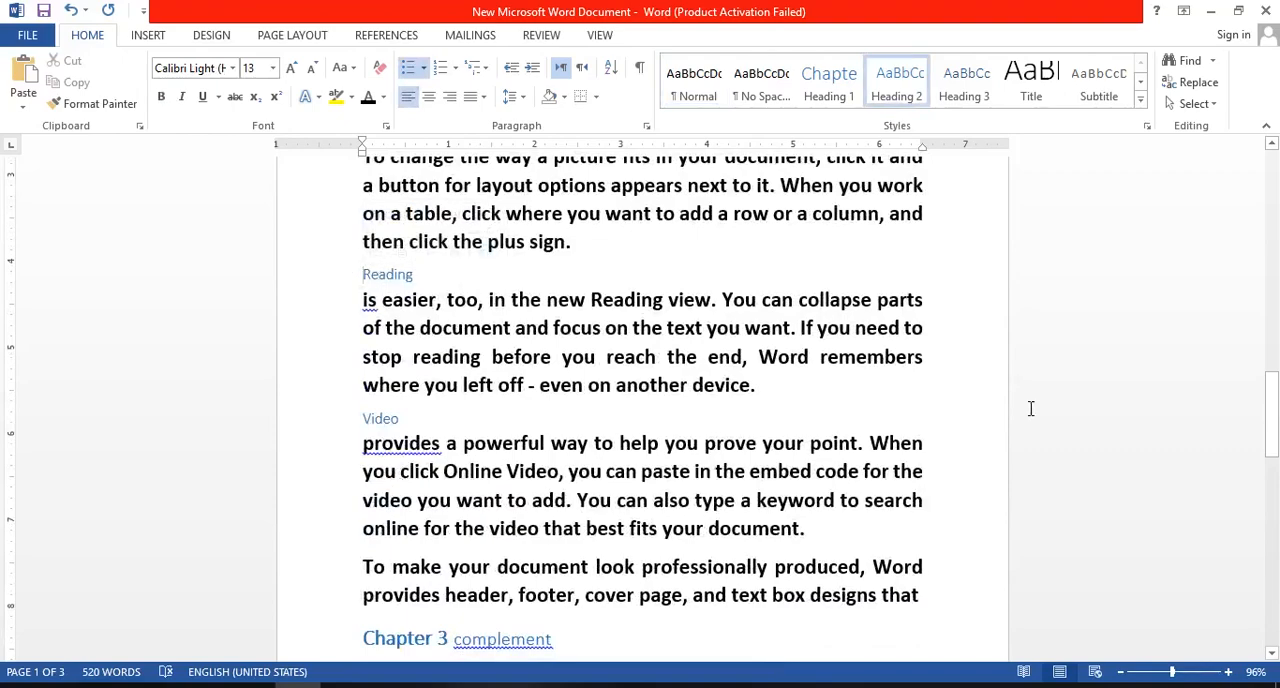
left_click_drag(1274, 430, 1271, 206)
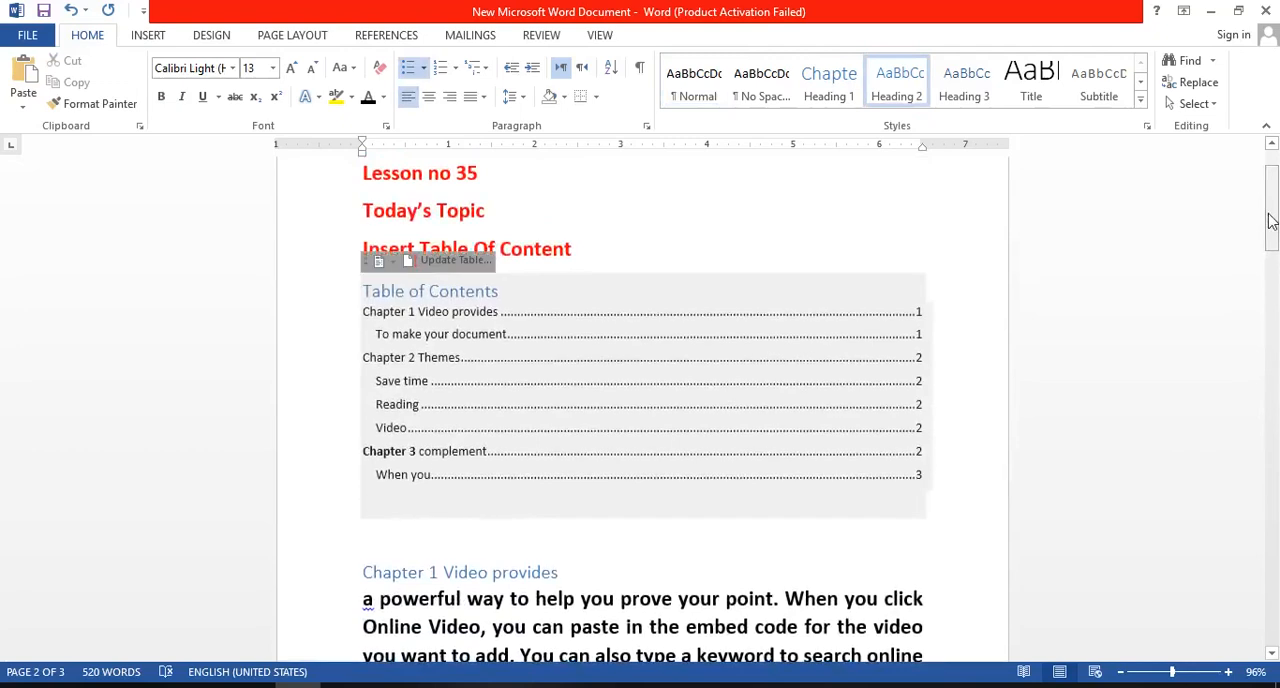
left_click(800, 425)
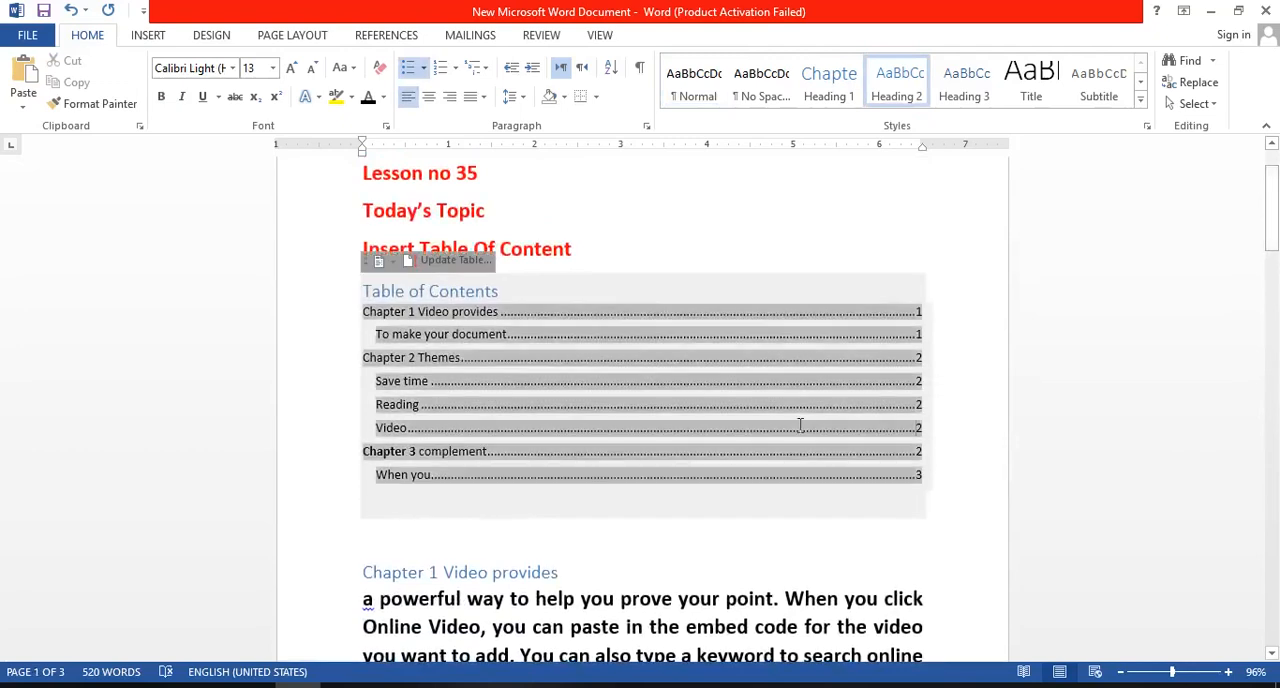
left_click(822, 265)
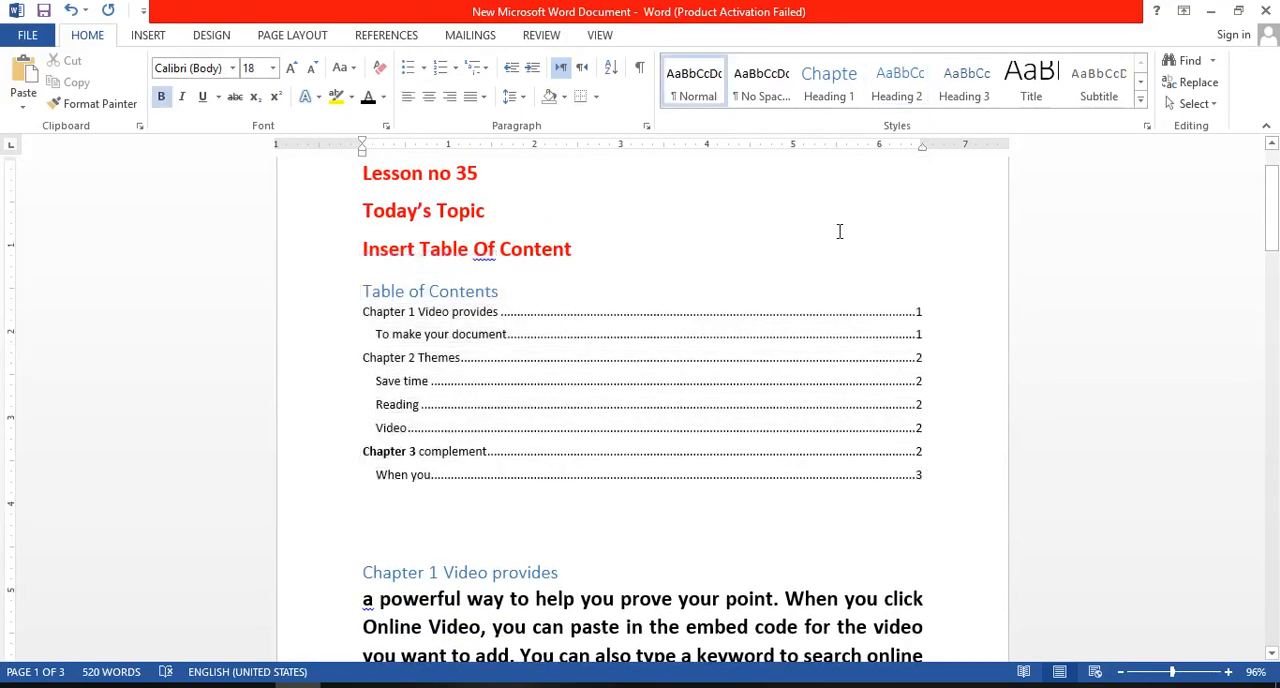
mouse_move(1271, 186)
left_mouse_down()
mouse_move(1272, 218)
mouse_move(1273, 188)
left_mouse_up()
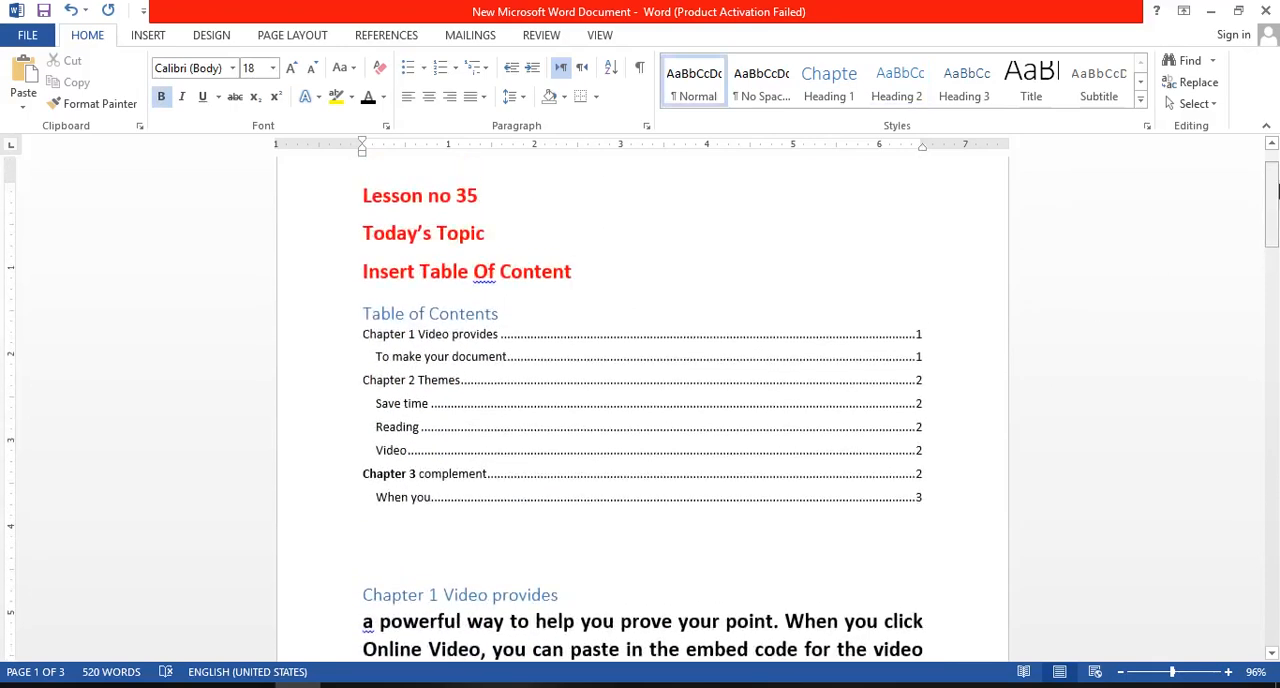